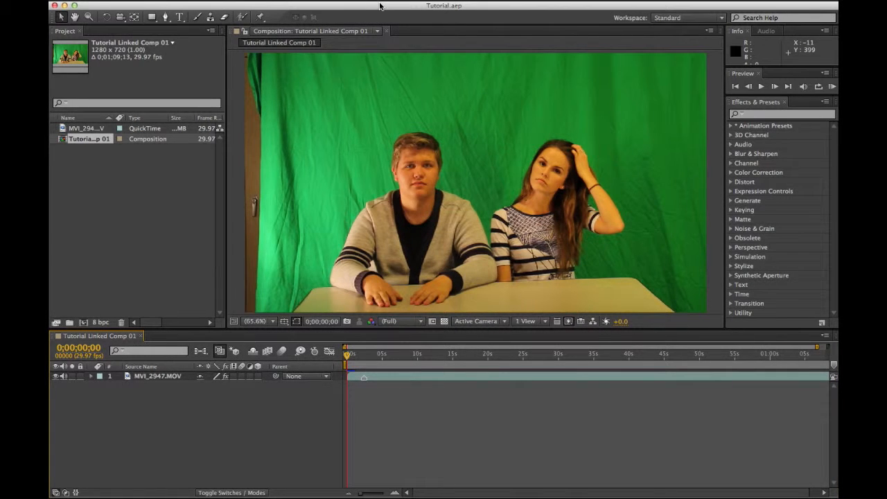
Step: Select and then deselect the green-screen footage layer in the timeline
click(151, 224)
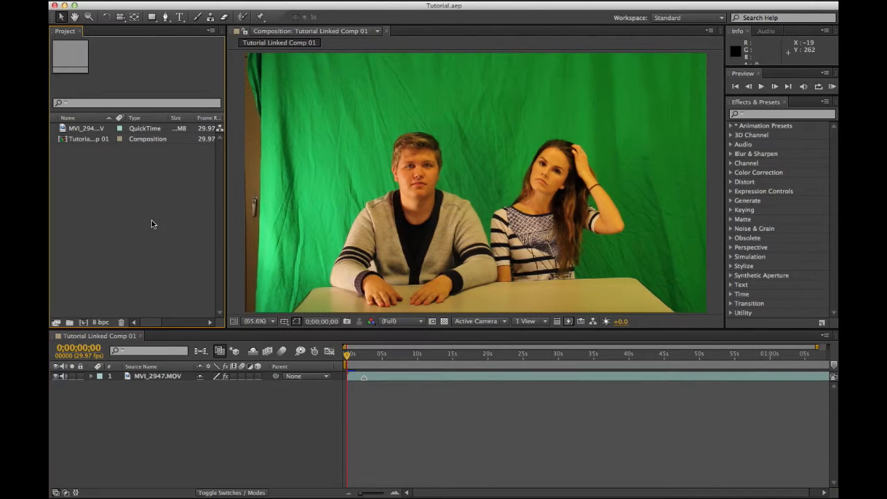
click(159, 414)
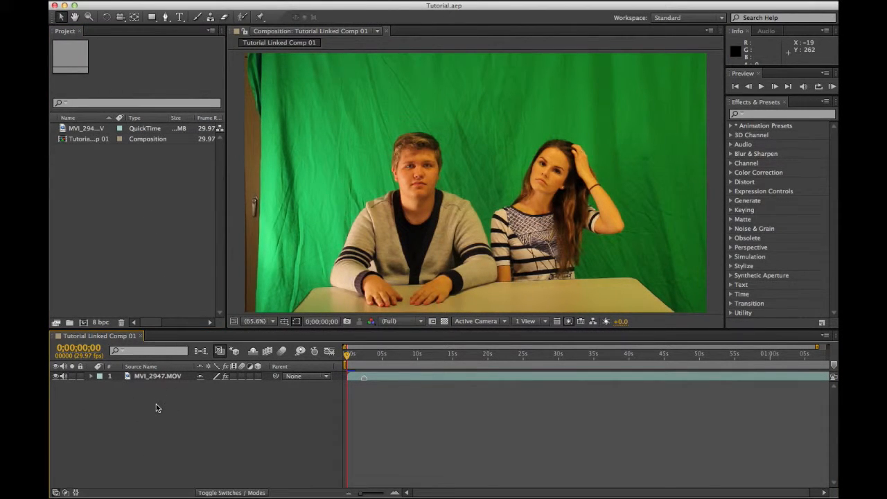
click(167, 379)
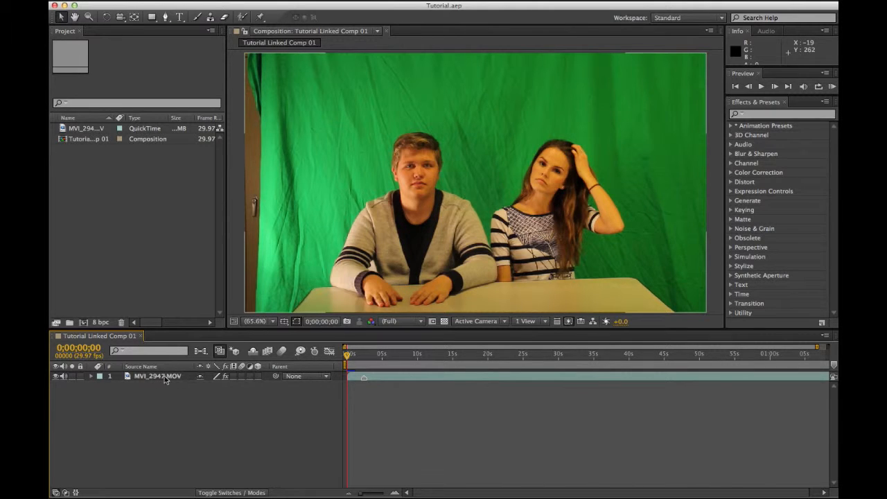
click(156, 378)
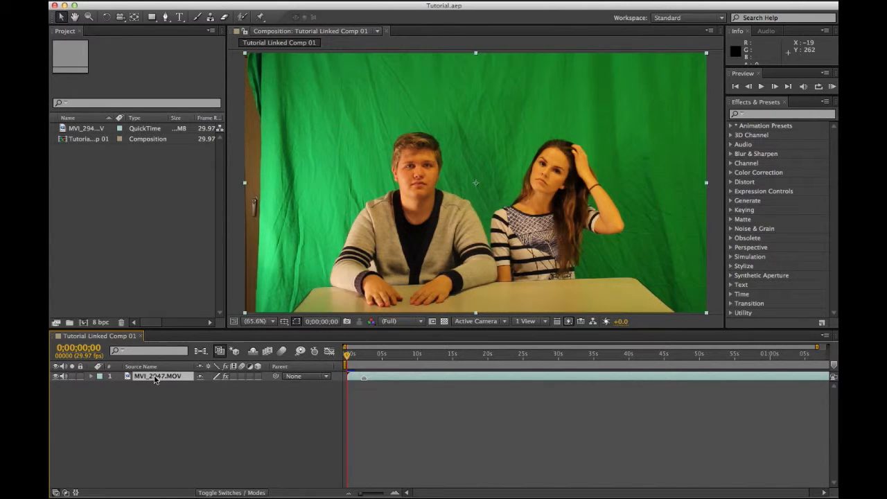
click(175, 418)
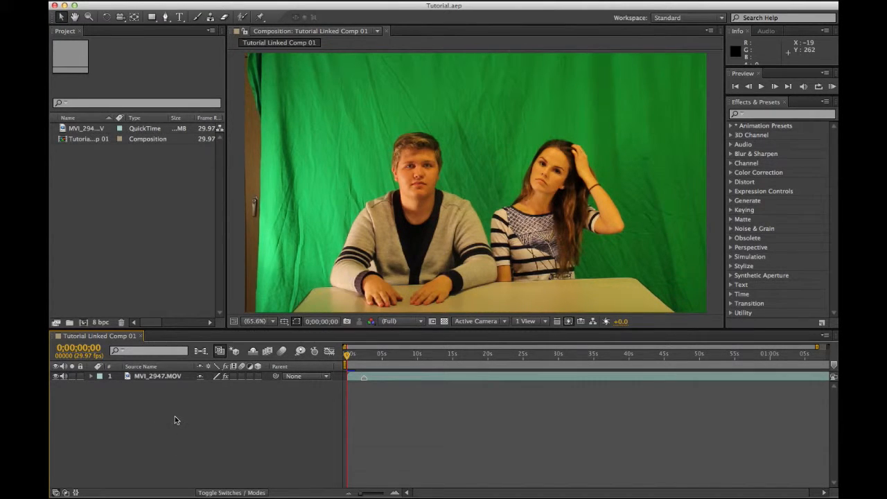
Step: Import News Template.aep from Desktop > Newsroom and dismiss the missing font and file warnings
double_click(116, 197)
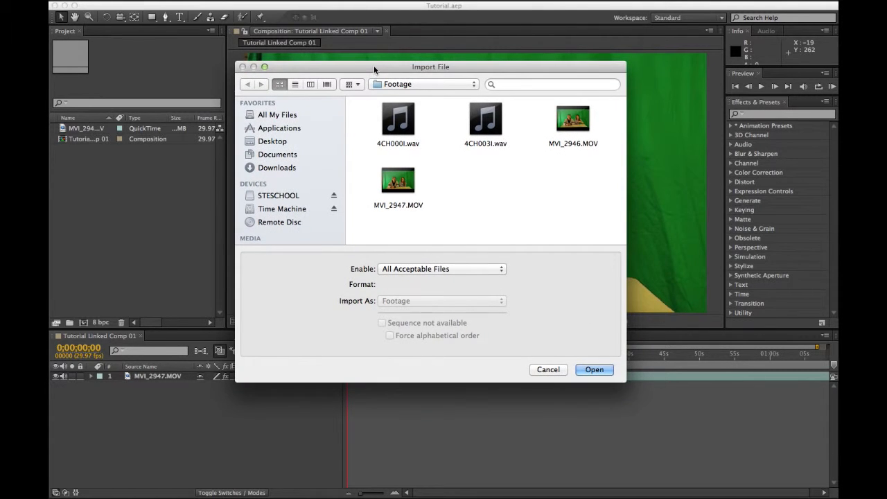
click(279, 142)
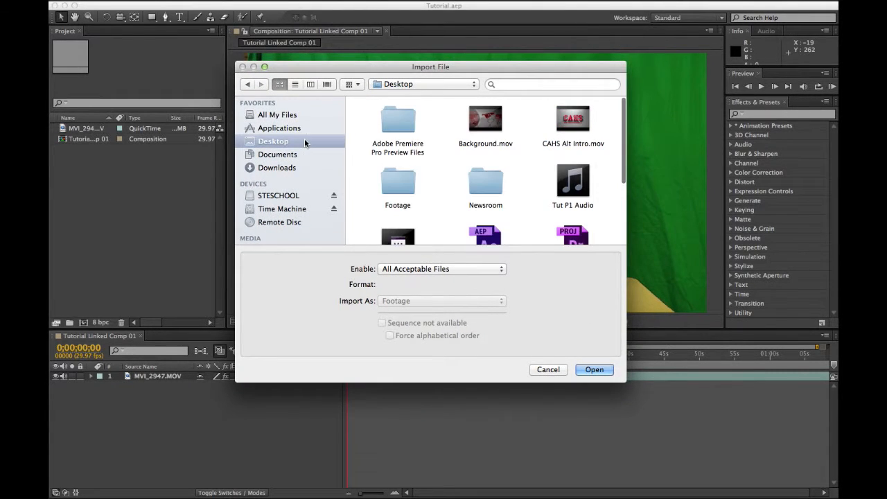
click(486, 182)
double_click(485, 182)
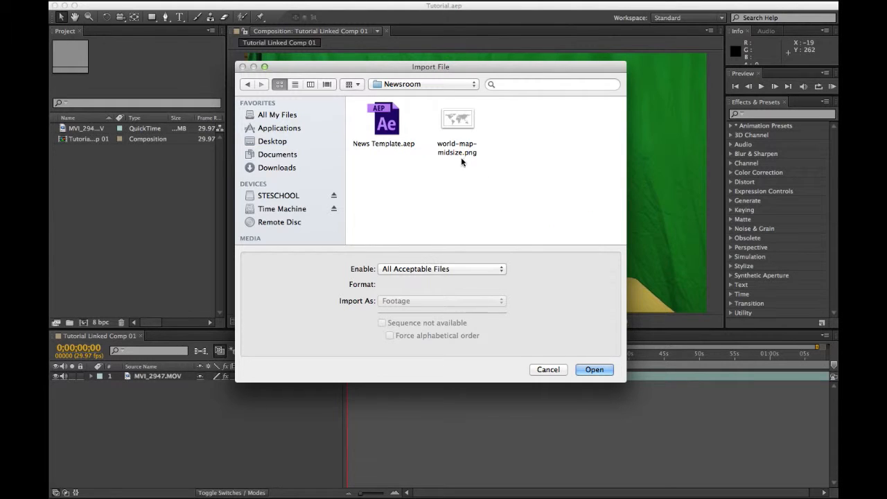
click(386, 132)
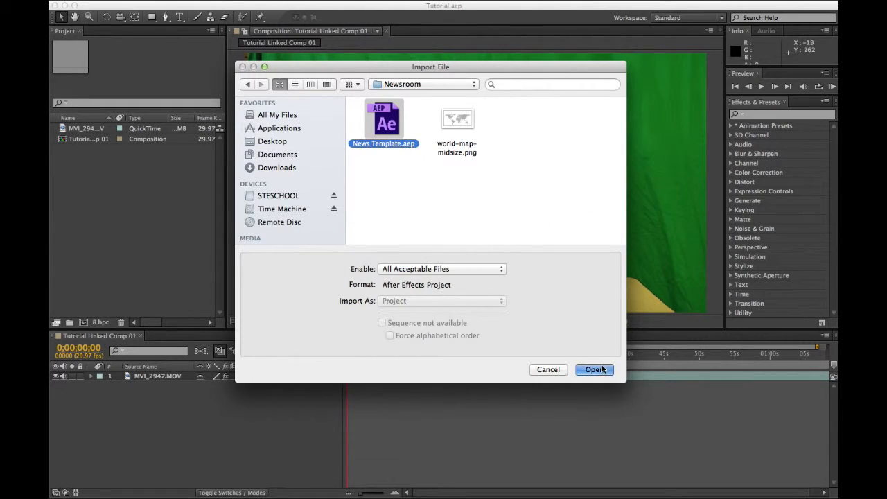
key(Return)
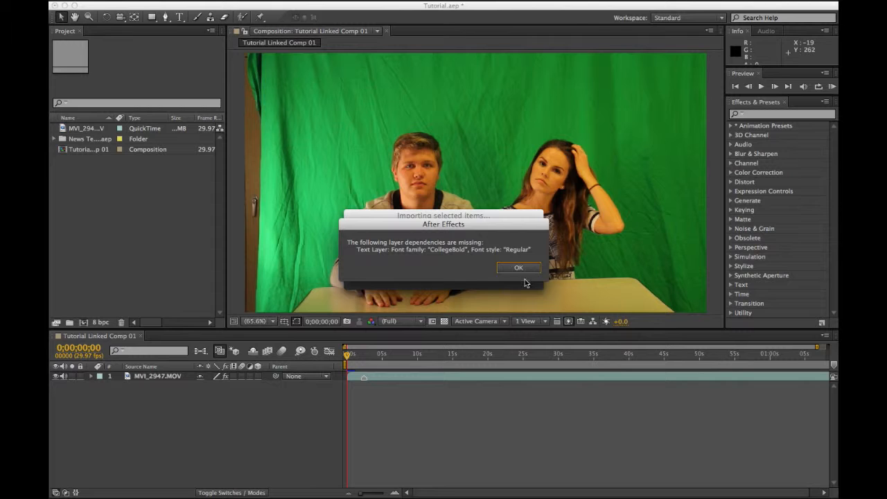
click(518, 269)
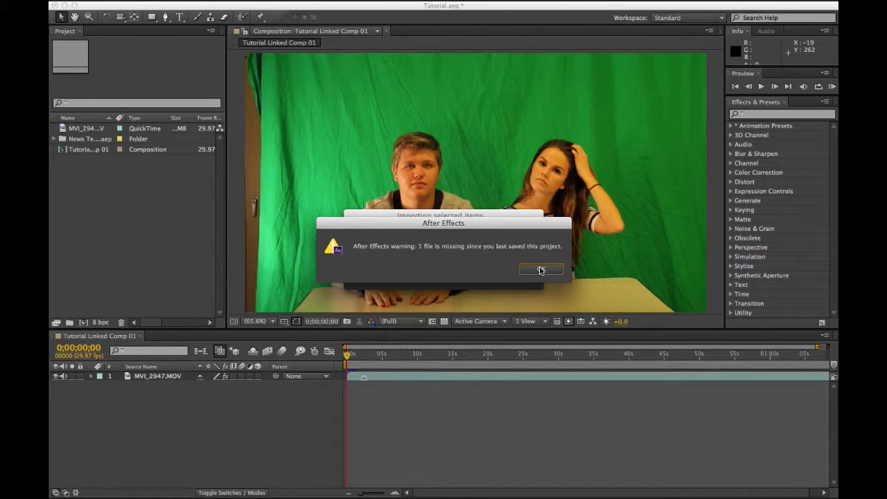
click(541, 270)
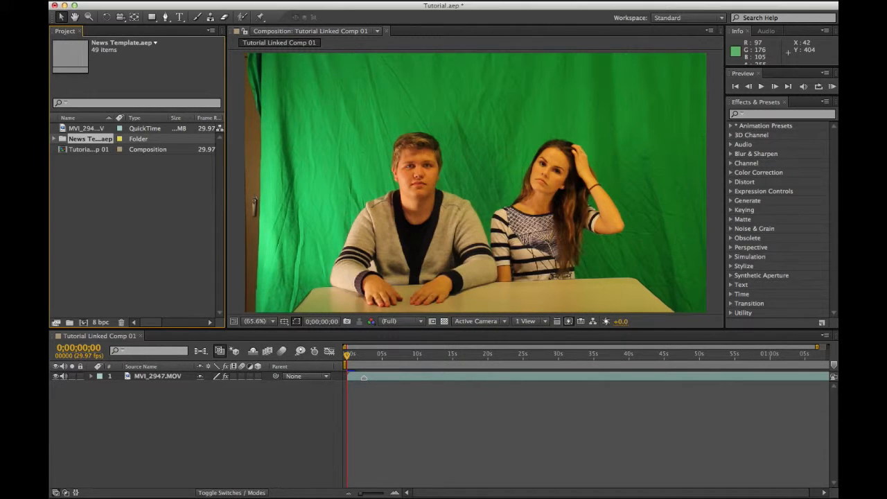
Step: Expand the News Template and Final Elements folders to reveal the Foreground Open composition
click(54, 139)
click(96, 232)
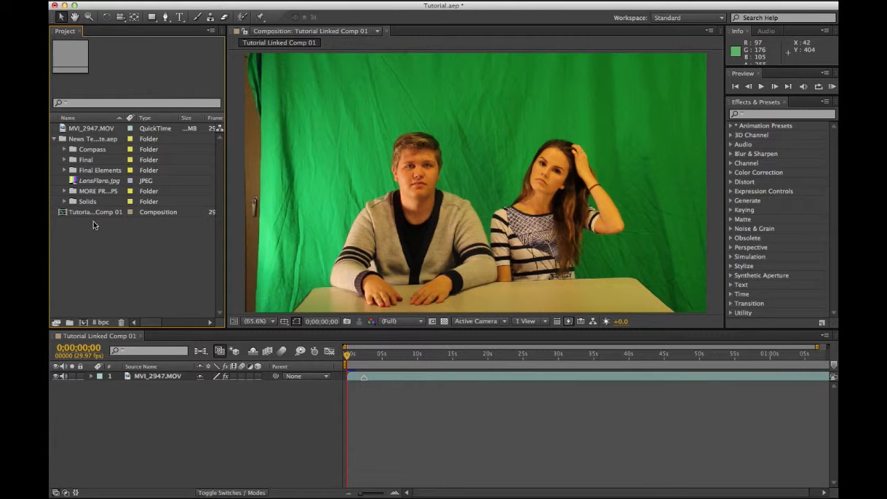
click(65, 171)
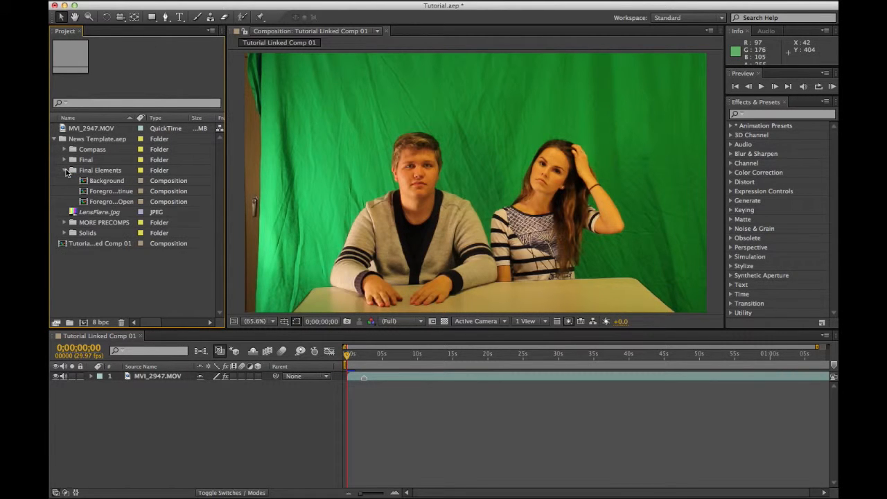
click(66, 170)
click(65, 170)
click(109, 203)
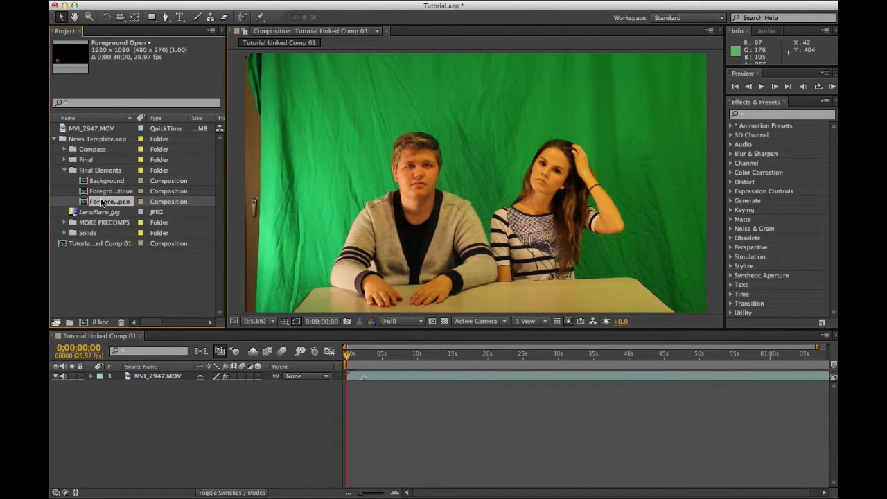
Step: Delete LensFlare.jpg and add Foreground Open to the timeline as a layer
click(99, 212)
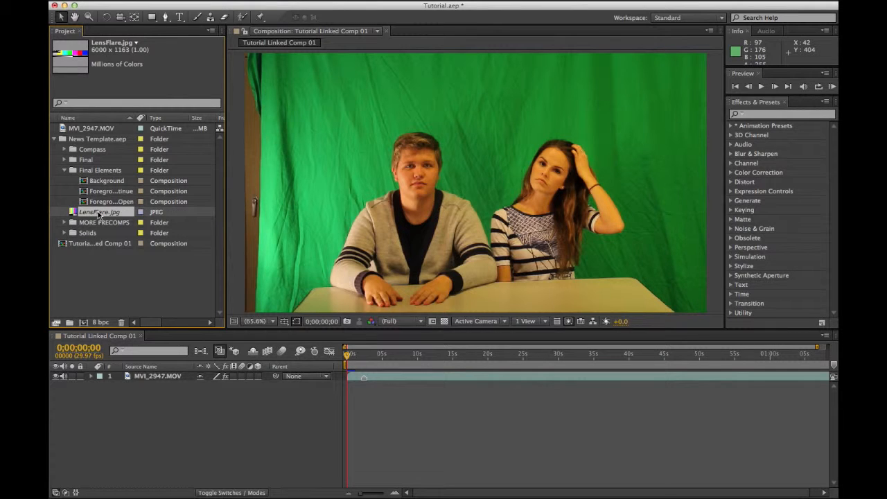
key(Delete)
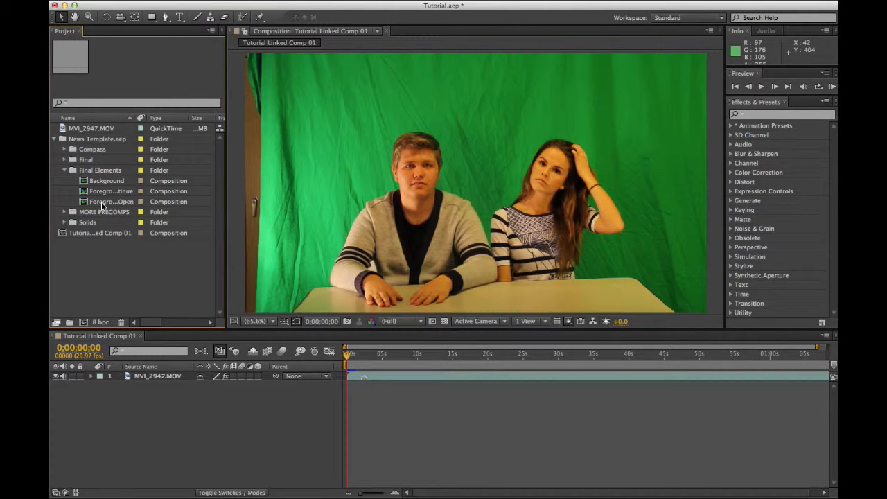
drag(102, 203, 139, 377)
Step: Set the Foreground Open layer's Scale to 100*(2/3), giving 66.7%
click(203, 406)
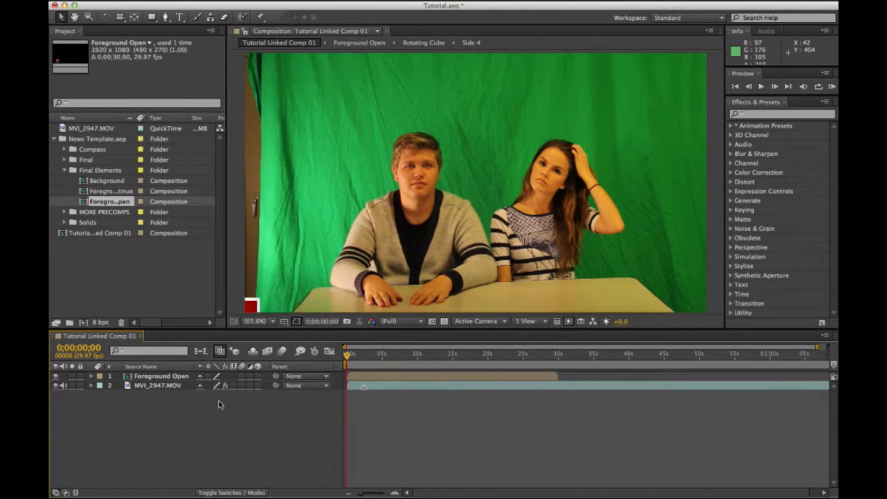
click(170, 376)
key(s)
click(216, 385)
key(BackSpace)
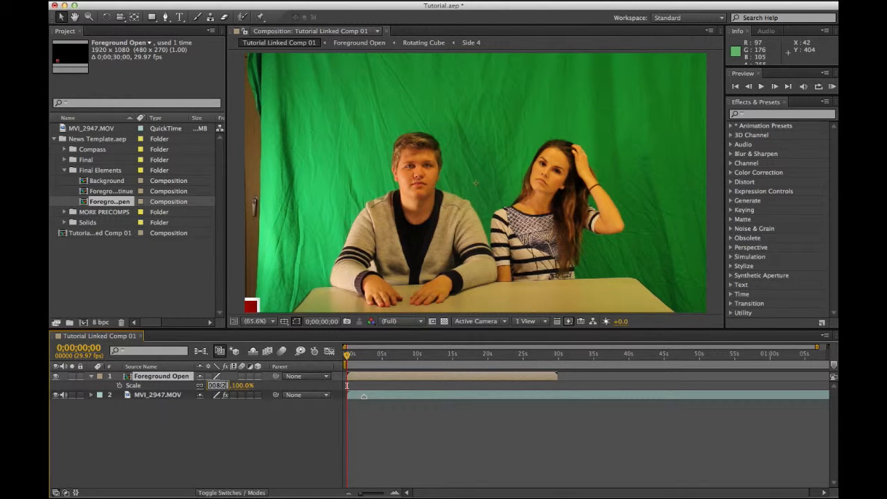
text(1008)
key(Return)
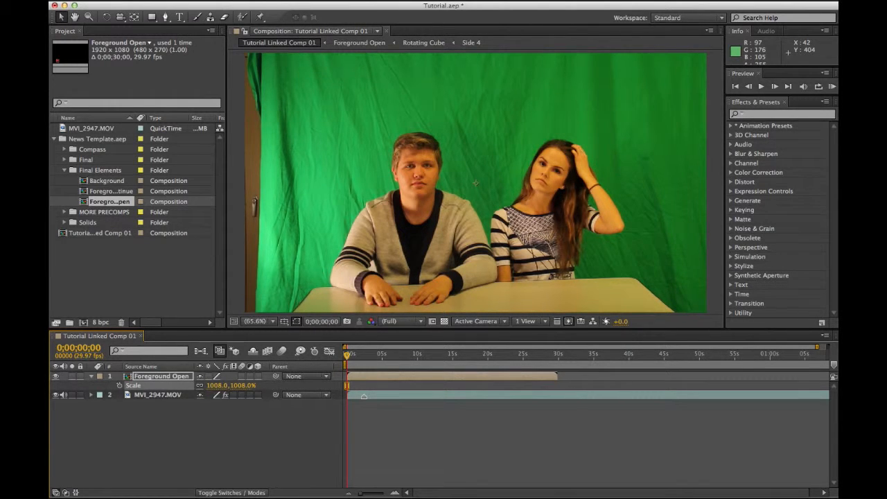
click(217, 386)
text(100)
text(*(2/3)
key(Return)
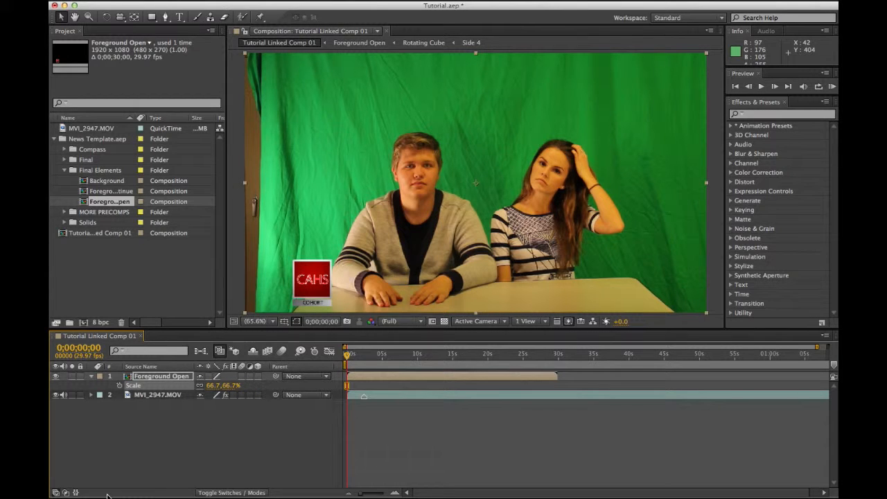
Step: Collapse and deselect the layer, then preview the composition
click(90, 376)
click(297, 454)
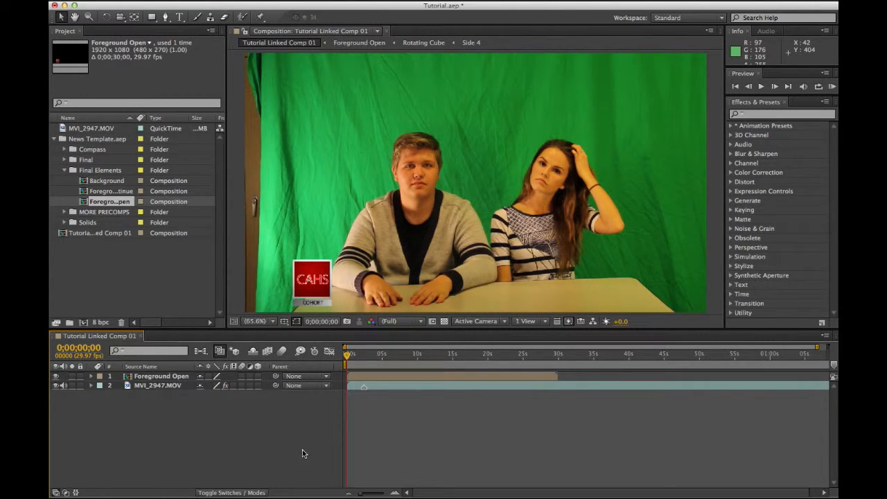
key(space)
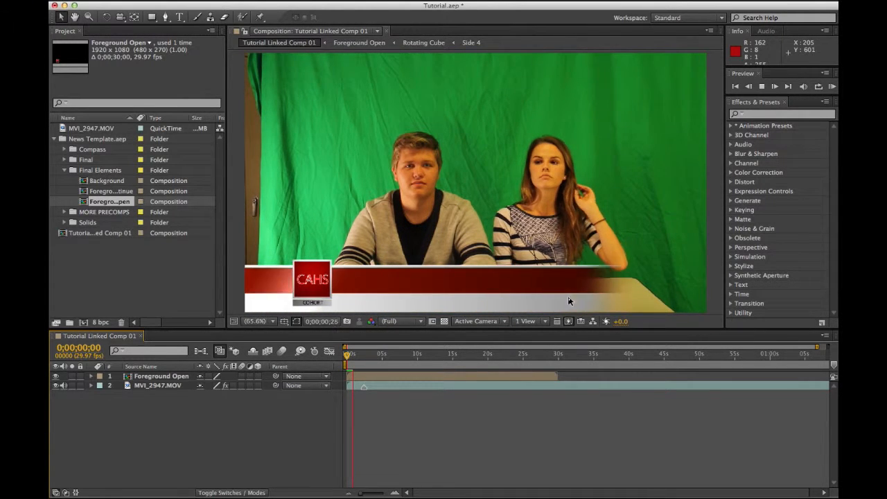
Step: Stop the preview, enlarge the presenters' footage to 82.7% and move it higher in frame
key(space)
drag(355, 359, 366, 359)
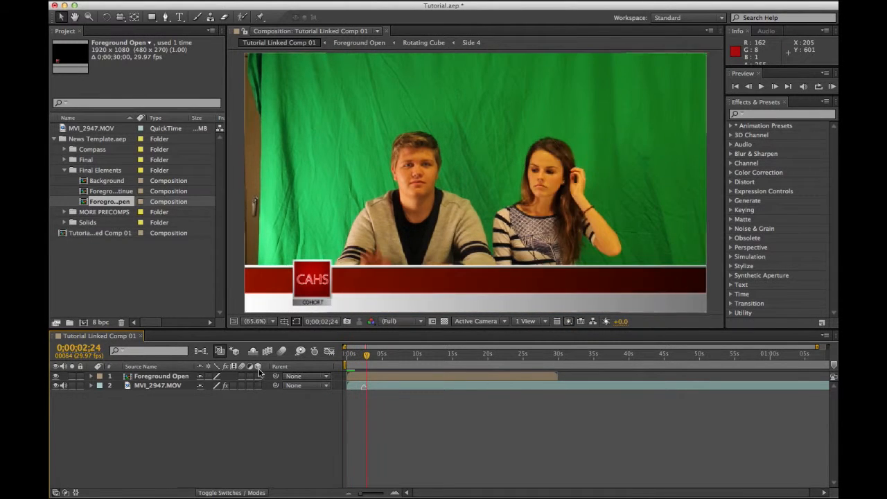
click(174, 386)
key(s)
drag(208, 394, 229, 394)
drag(499, 262, 497, 237)
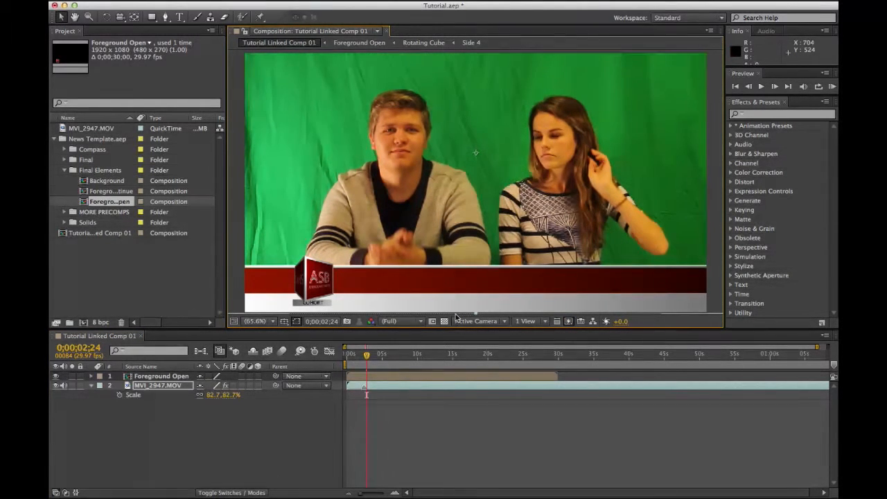
click(173, 416)
key(s)
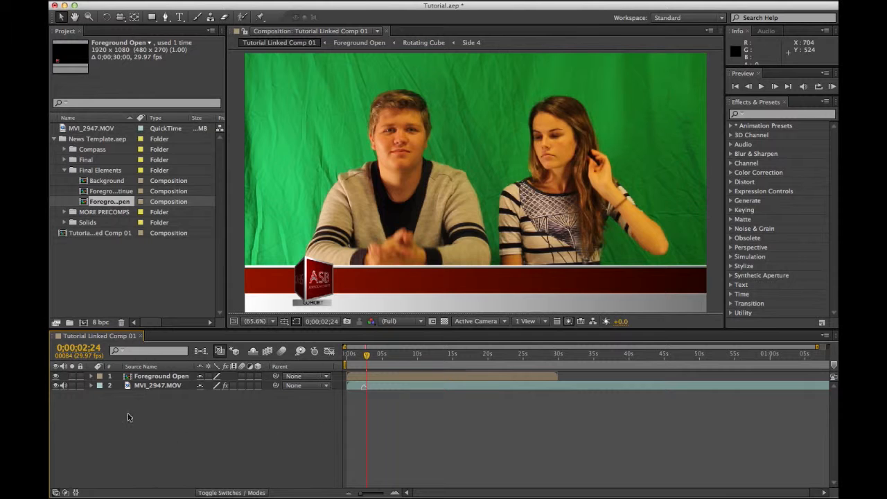
Step: Check the Scale values of the MVI_2947.MOV and Foreground Open layers
click(148, 386)
key(s)
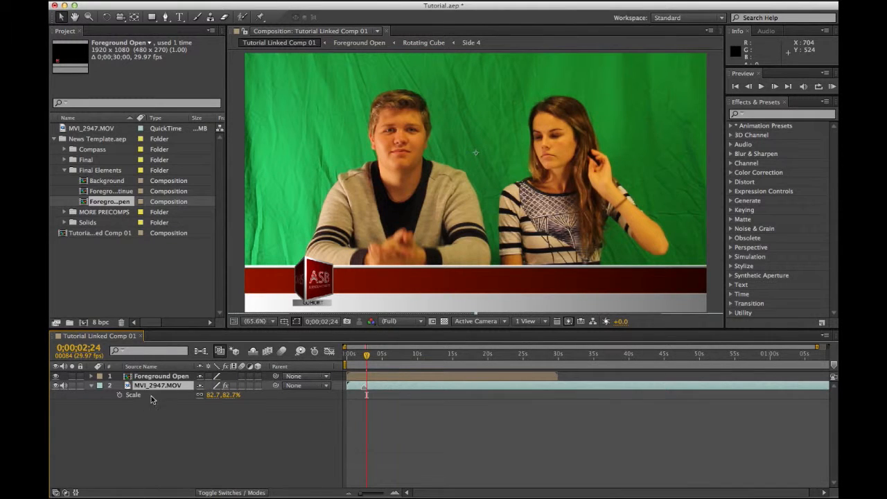
click(91, 387)
click(151, 377)
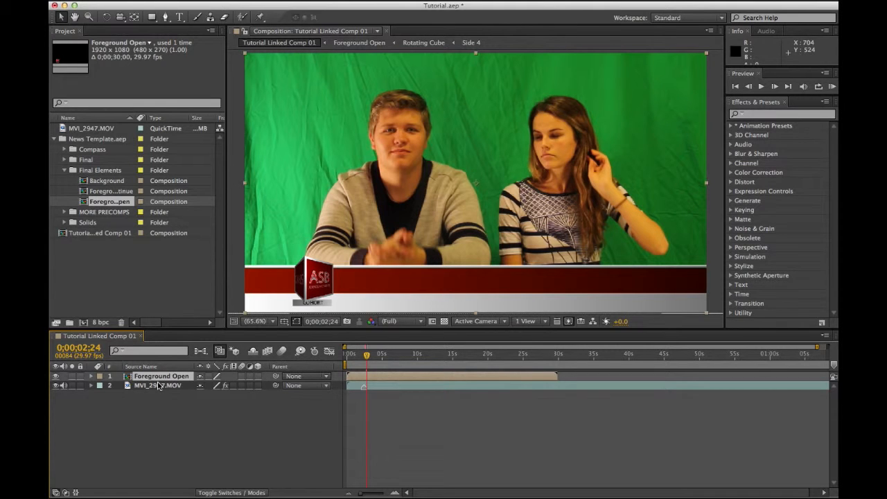
key(s)
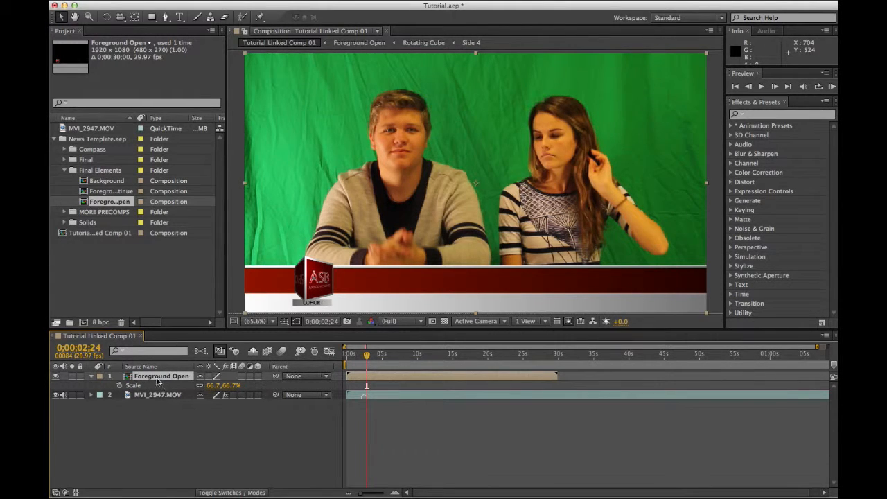
click(92, 377)
click(145, 386)
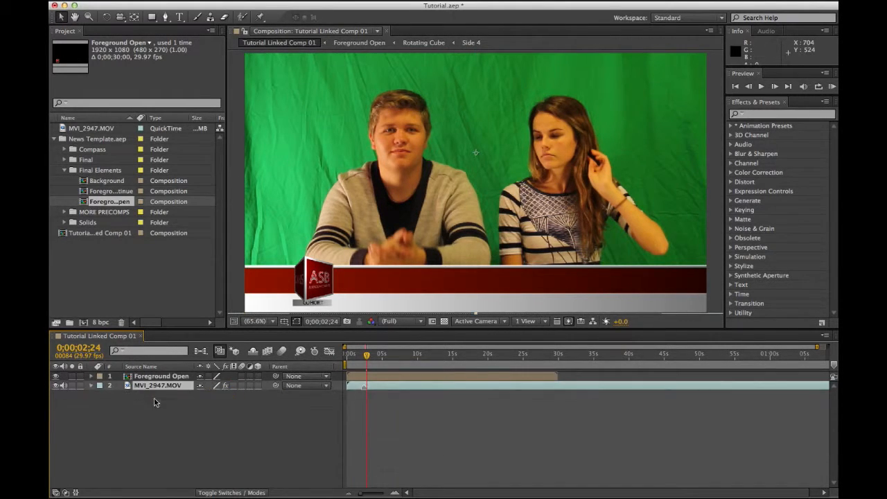
click(151, 377)
key(s)
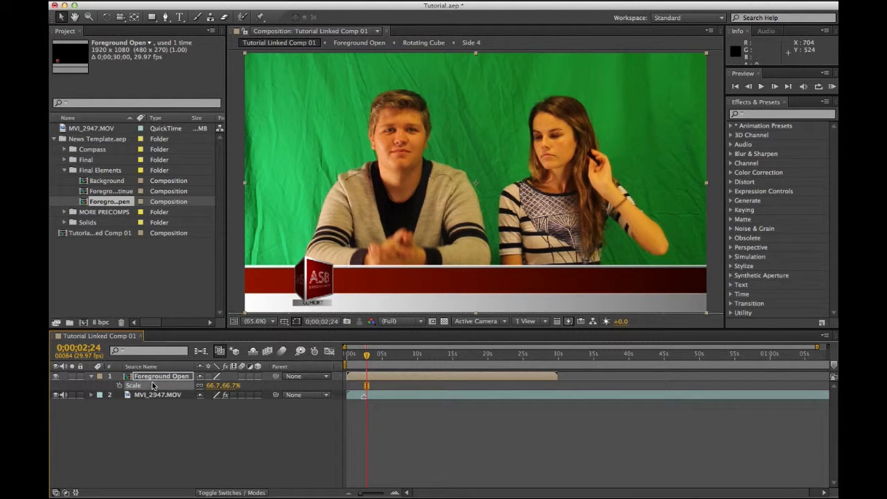
key(s)
click(165, 421)
Step: Return the time indicator to the first frame and pre-compose the MVI_2947.MOV layer
click(360, 357)
drag(360, 356, 316, 355)
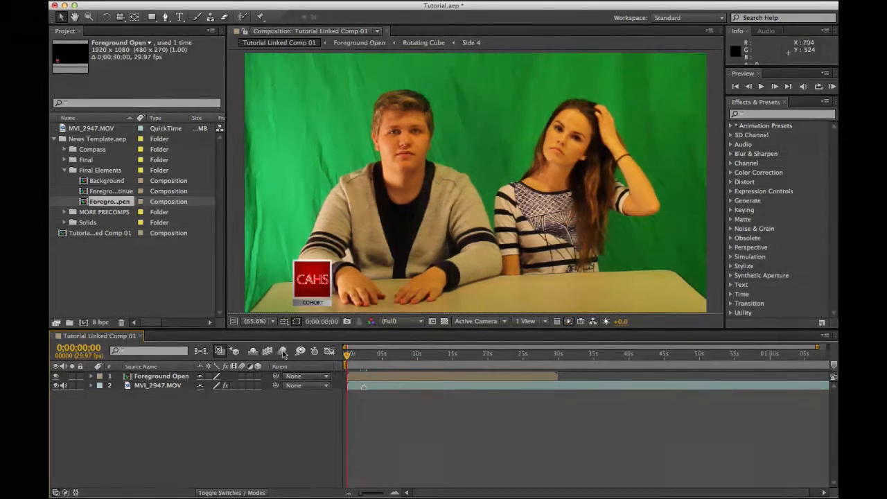
click(139, 390)
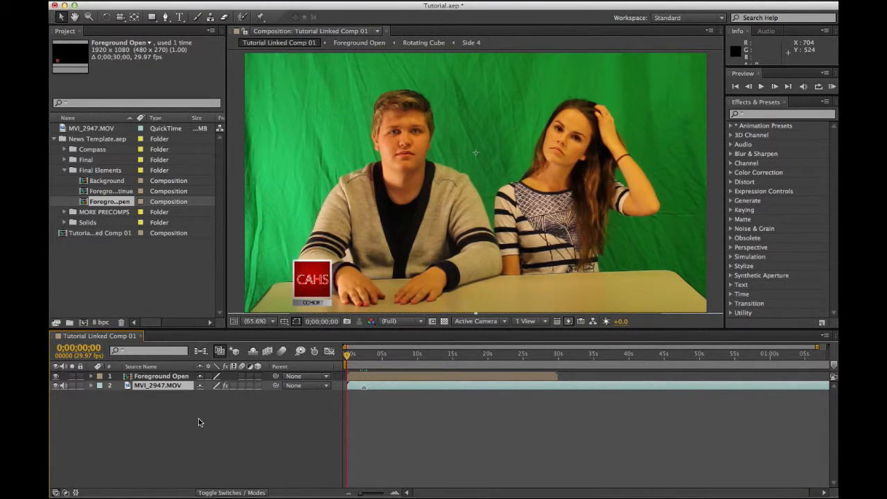
key(ctrl+shift+c)
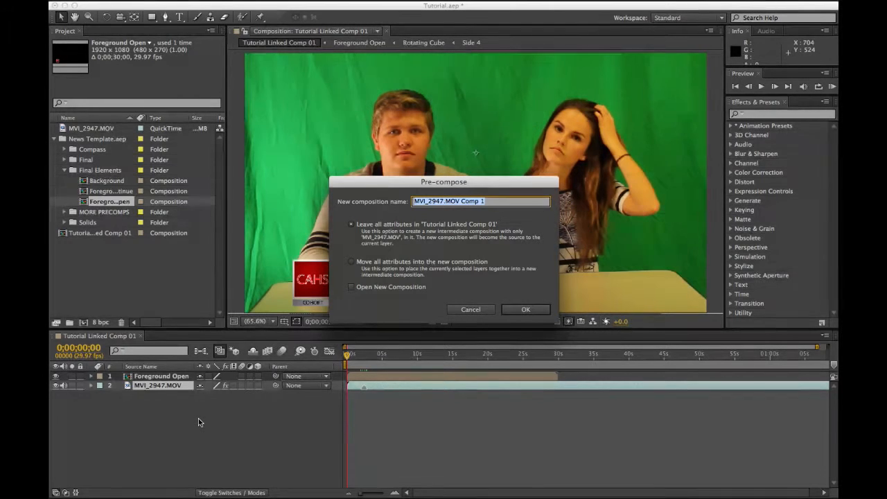
Step: Pre-compose MVI_2947.MOV with all attributes moved into a new 'Footage' comp, then open it
click(368, 266)
click(439, 202)
text(Footage)
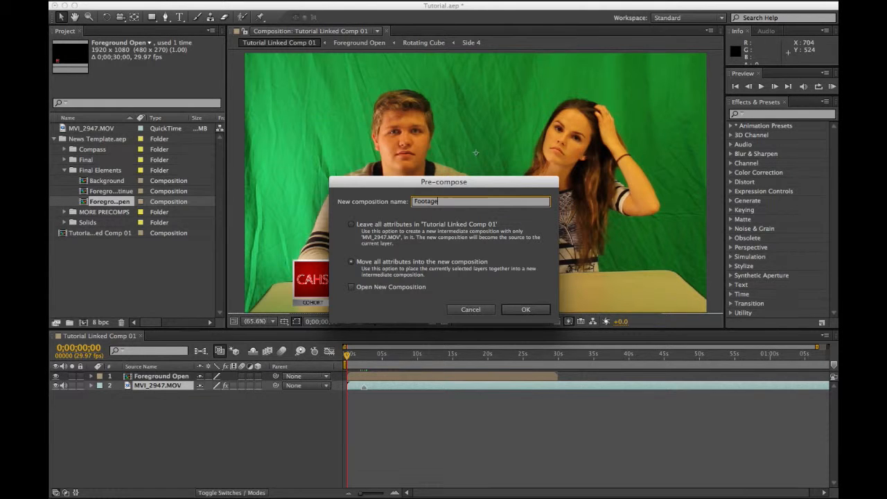
key(Return)
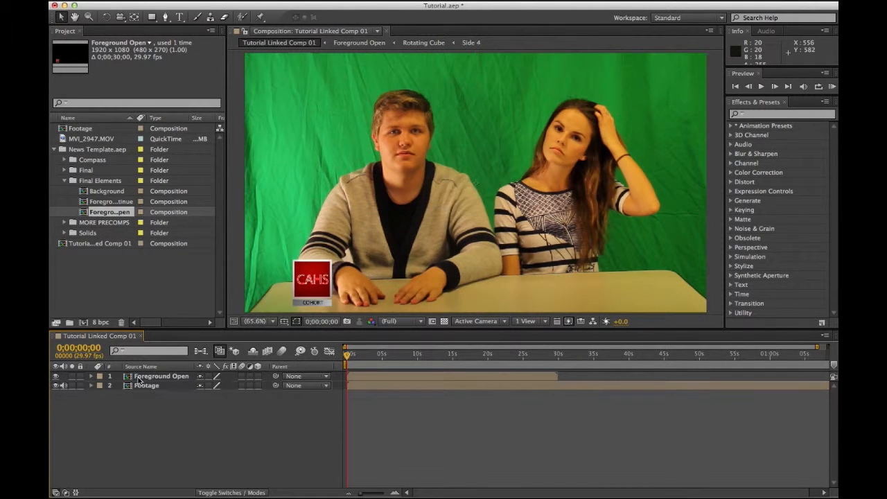
double_click(132, 385)
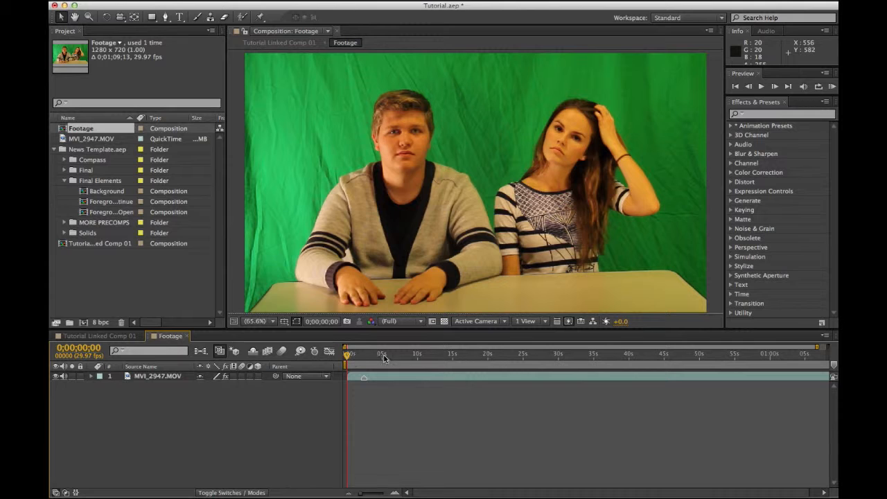
Step: Apply Effect > Keying > Color Key to the MVI_2947.MOV layer inside Footage
click(145, 376)
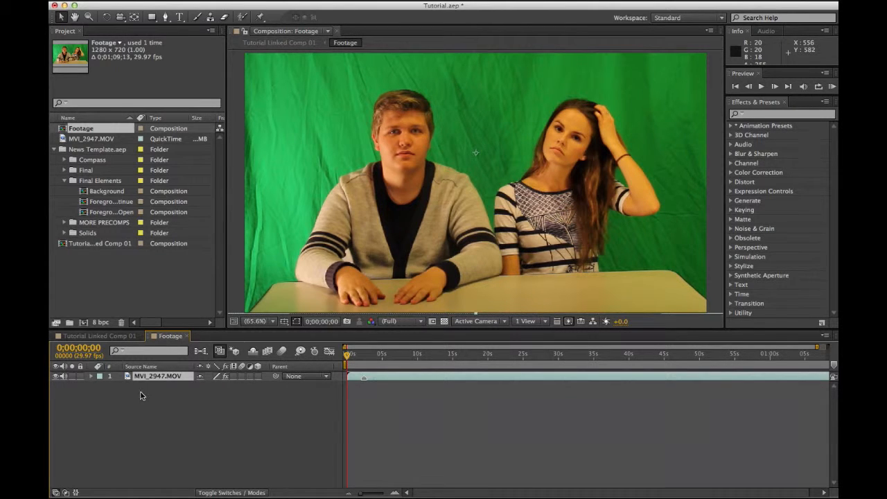
click(50, 1)
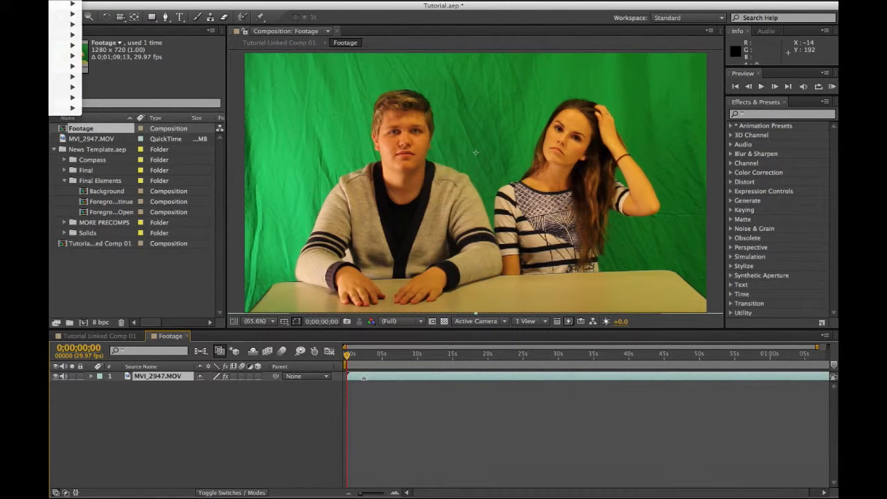
mouse_move(66, 3)
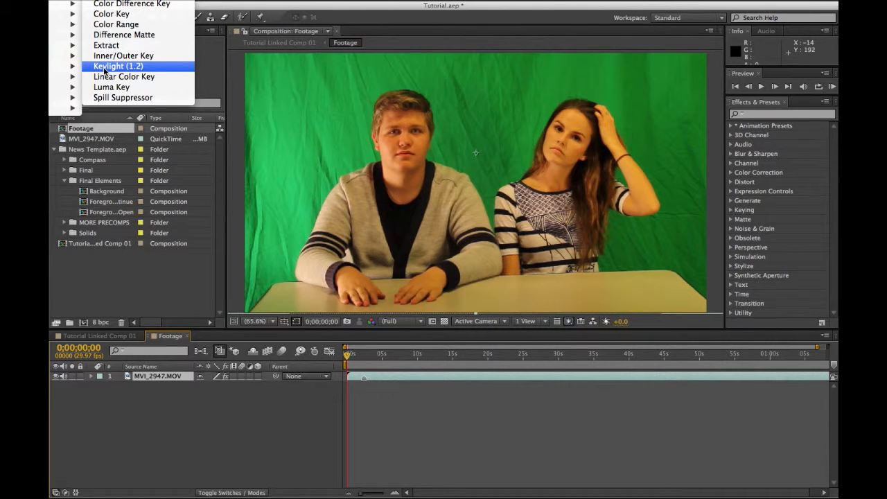
click(111, 14)
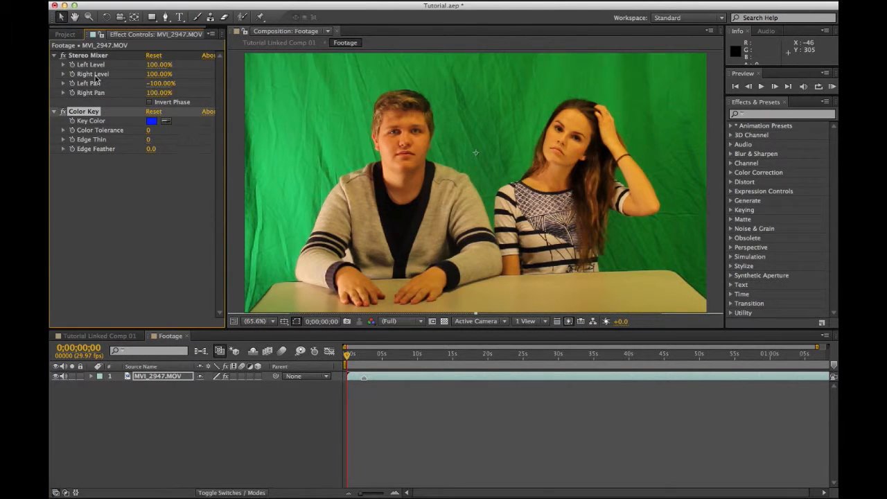
Step: Sample the green screen as Color Key's key colour, set tolerance to 103, and duplicate the effect
click(92, 56)
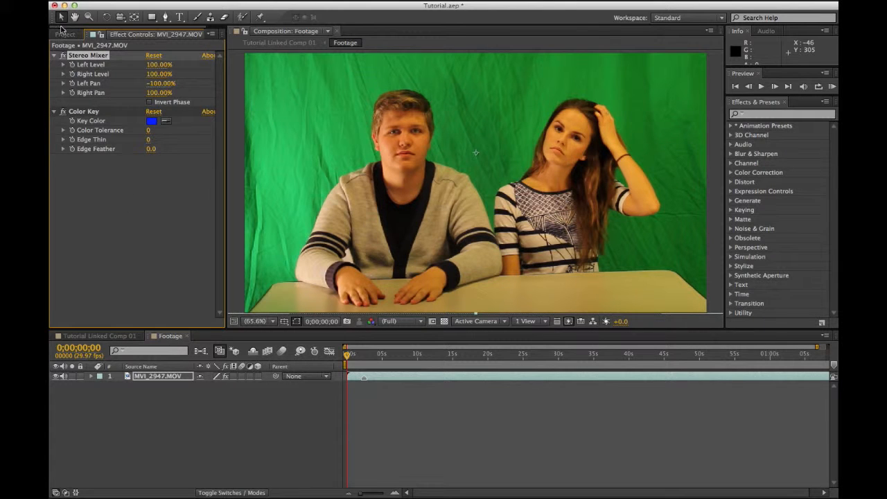
click(55, 56)
click(167, 74)
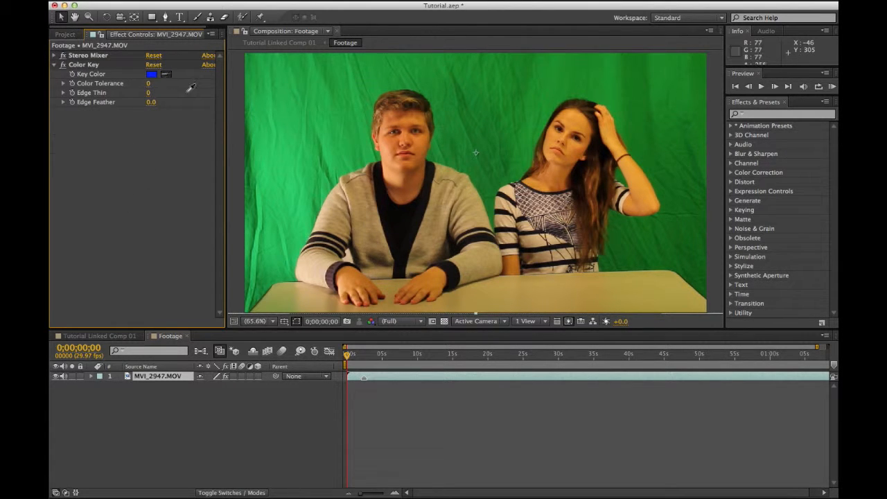
click(282, 116)
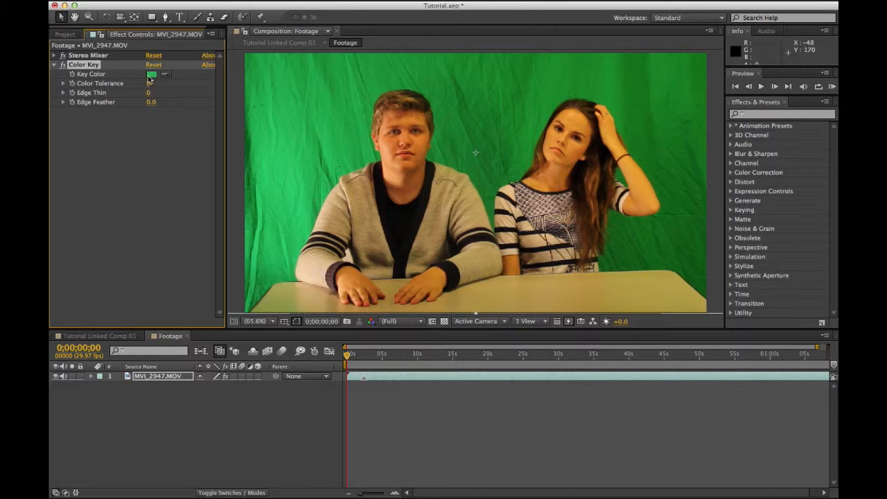
drag(149, 89, 202, 82)
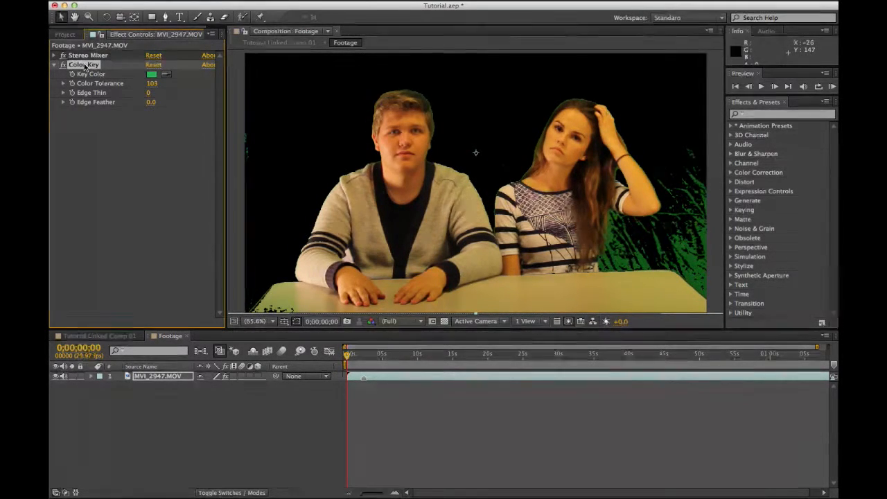
key(super+d)
Step: Reset Color Key 2, sample the dark green patch on the right, and set tolerance to 36
click(166, 122)
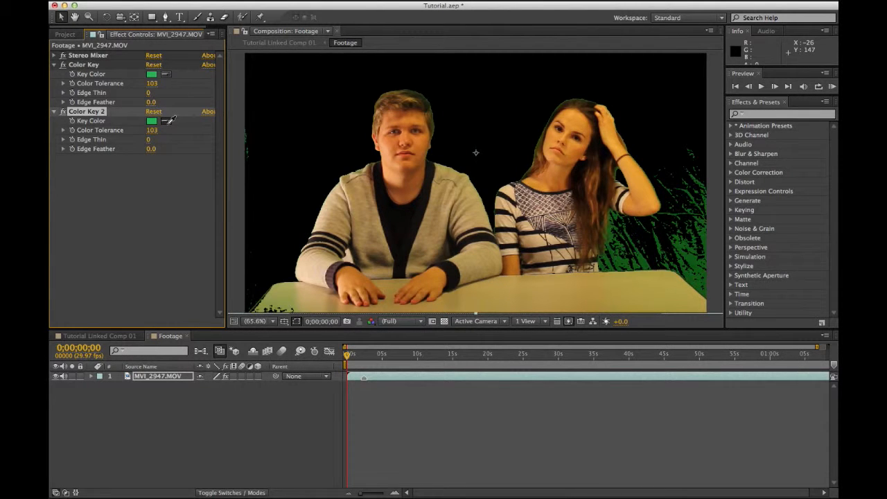
click(692, 279)
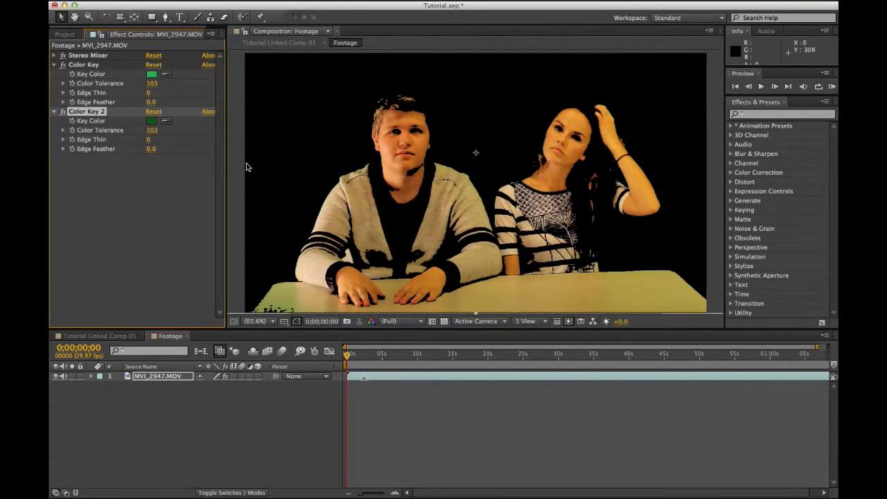
click(153, 111)
click(165, 121)
click(693, 278)
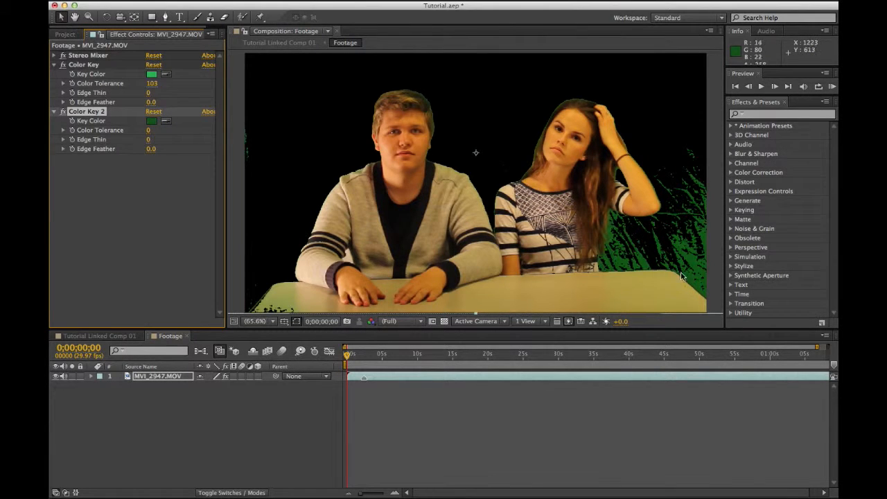
drag(151, 130, 164, 129)
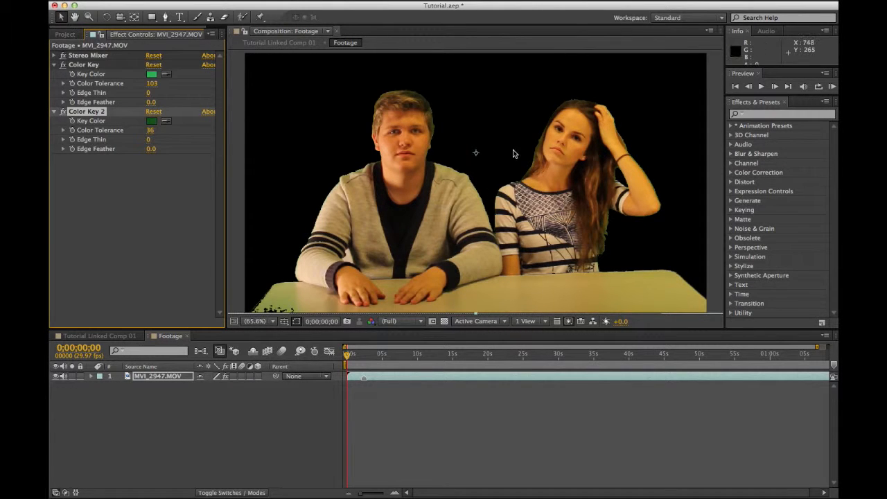
Step: Zoom the viewer to 1600% and pan to a presenter's green-fringed edge
key(period)
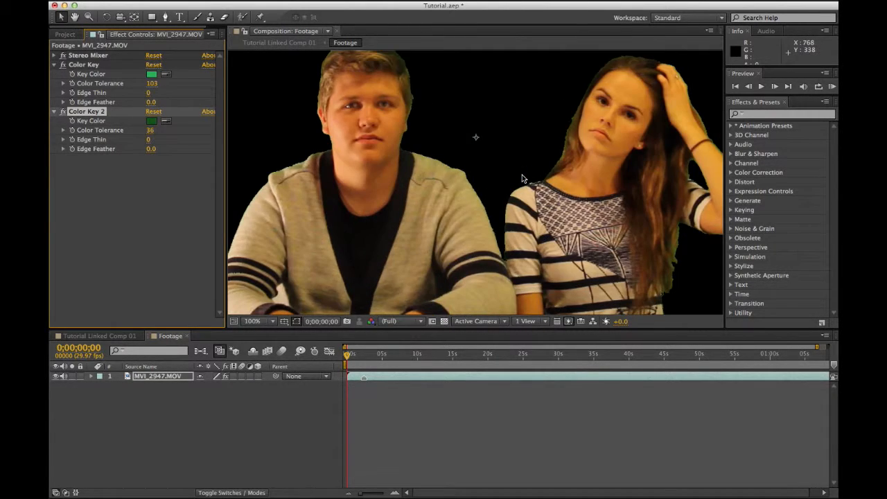
key(space)
drag(656, 216, 397, 162)
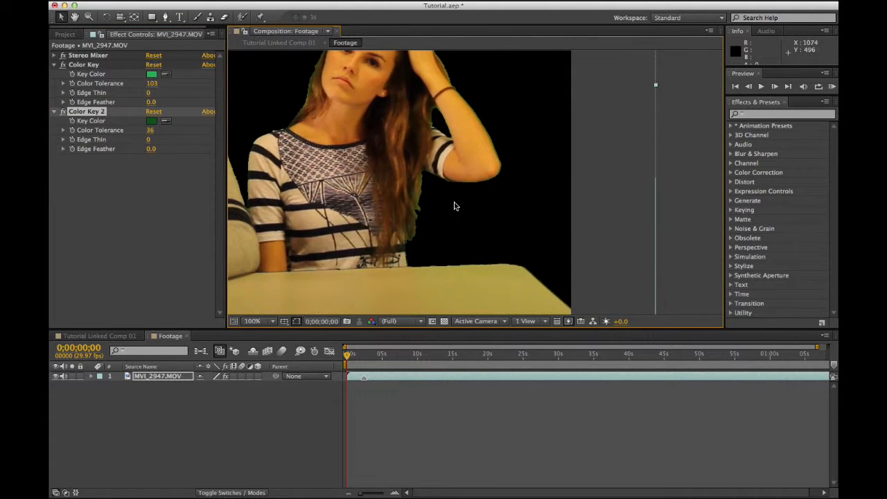
key(period)
key(period)
key(period)
key(period)
key(space)
drag(285, 224, 589, 181)
drag(360, 212, 353, 232)
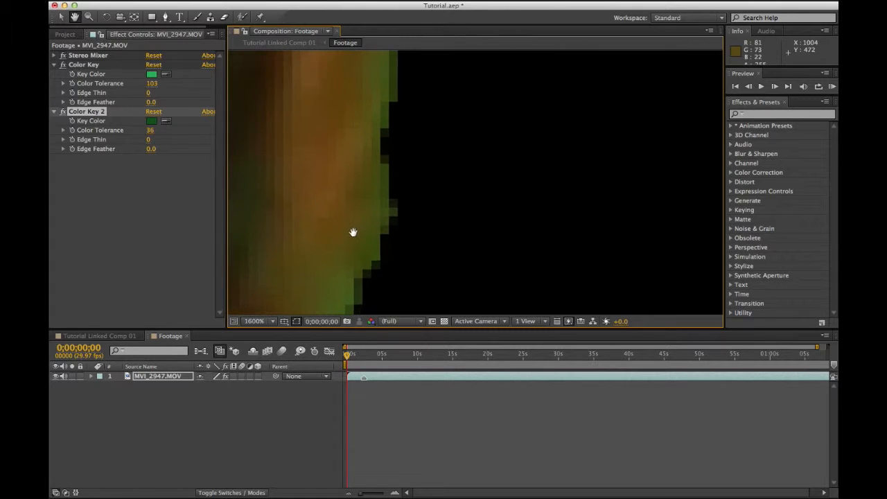
click(178, 388)
click(50, 1)
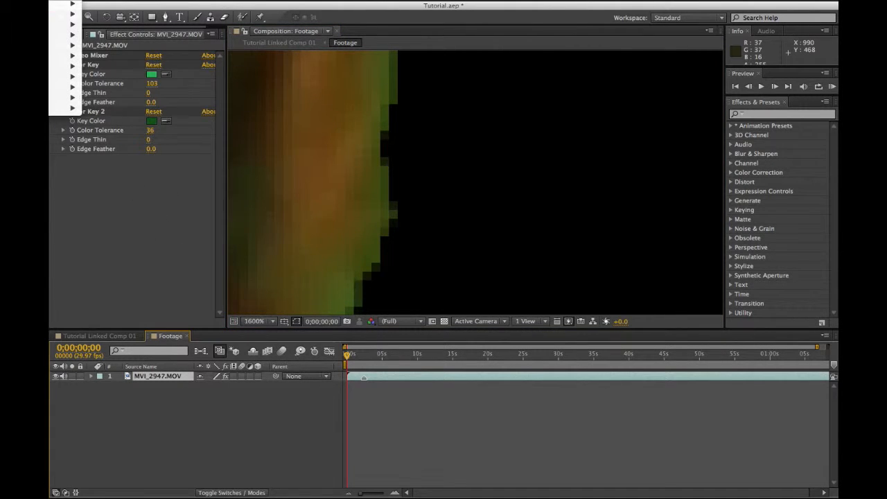
Step: Apply Keylight (1.2) and sample the green fringe as its Screen Colour
mouse_move(66, 0)
click(154, 69)
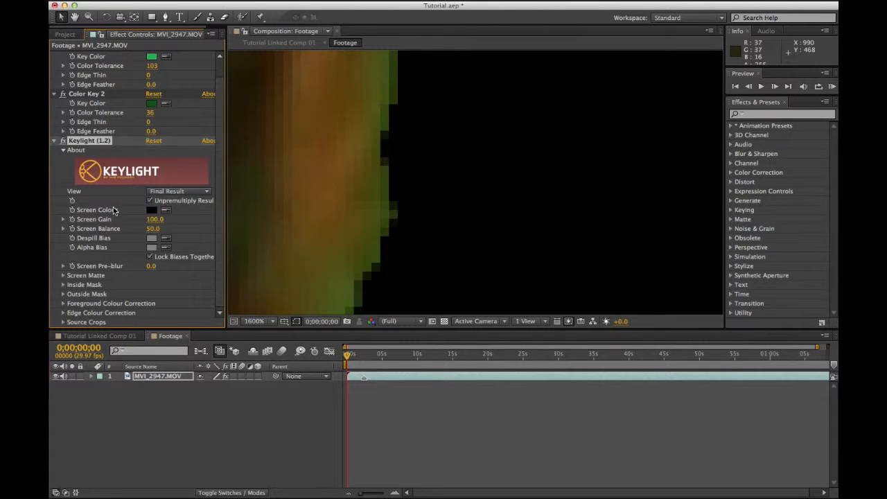
click(166, 210)
click(391, 94)
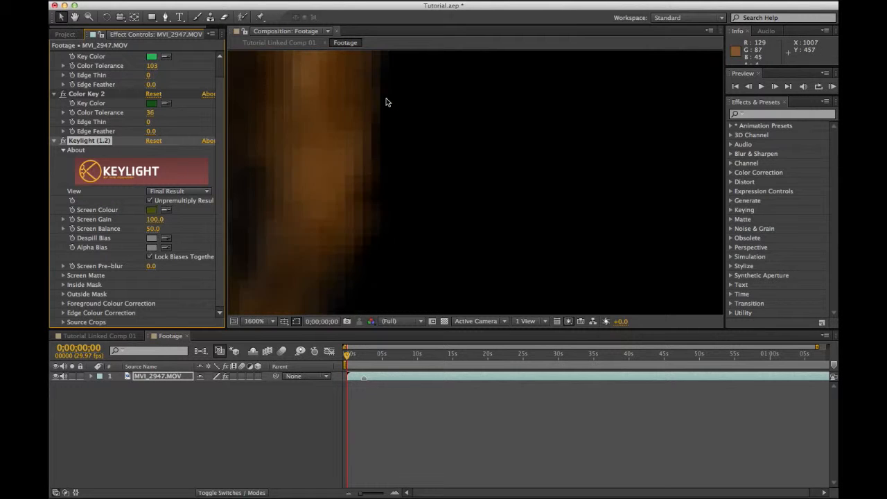
Step: Fit the whole frame in the viewer and toggle the transparency grid on and back off
click(255, 321)
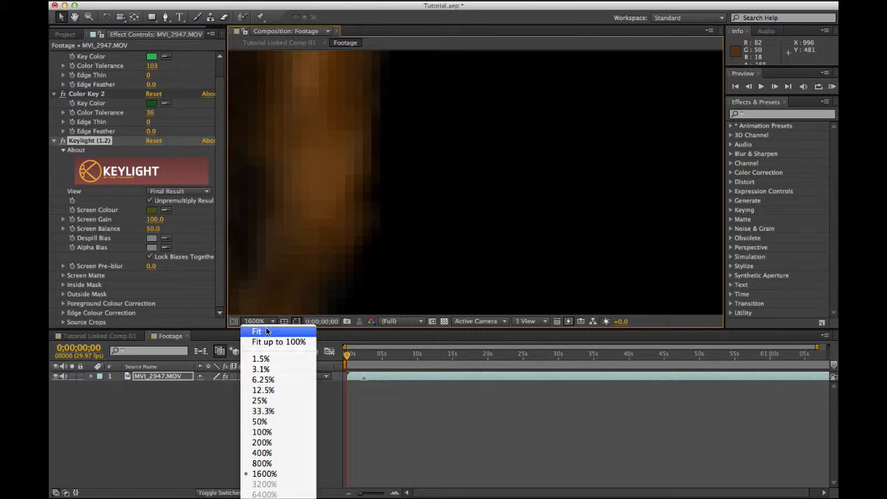
click(267, 329)
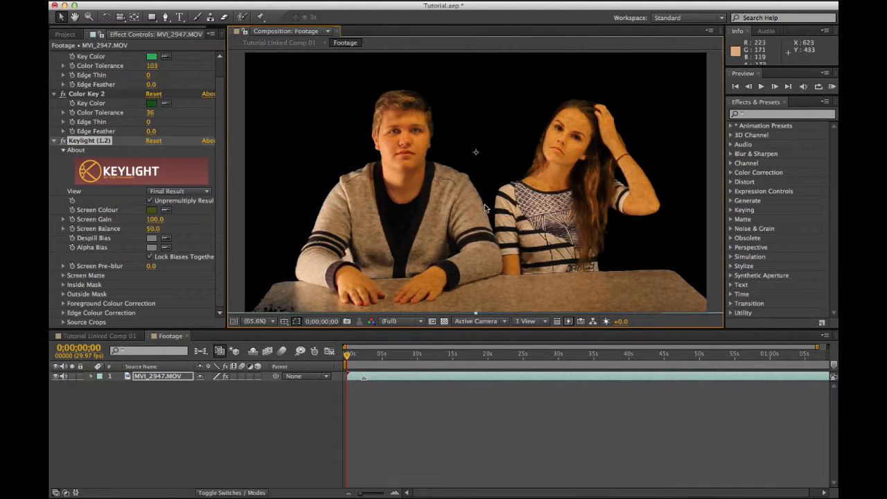
click(444, 321)
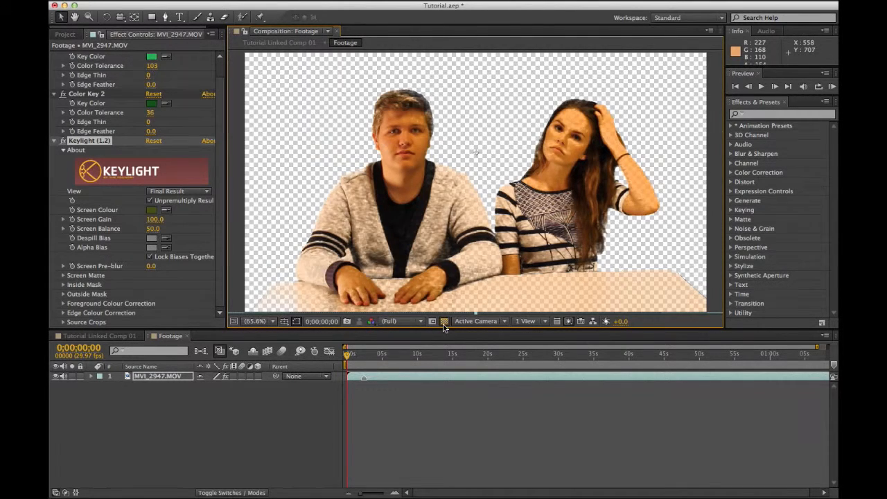
click(444, 321)
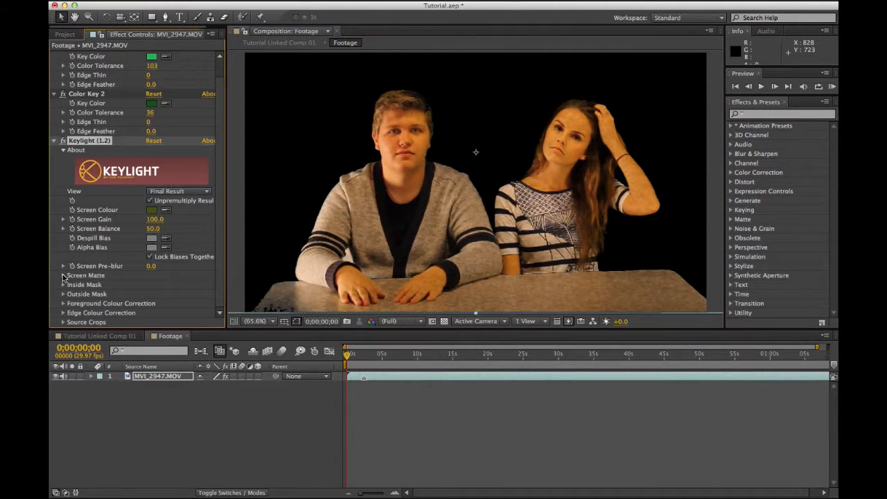
Step: In Keylight's Screen Matte view, set Clip Black 18 and Clip White 31, then return to Final Result
click(63, 275)
click(171, 156)
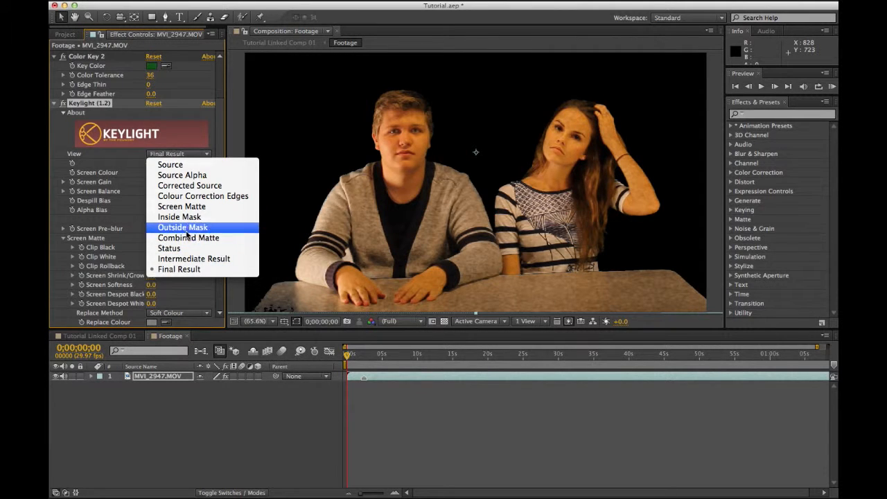
click(189, 208)
scroll(187, 231, down, 4)
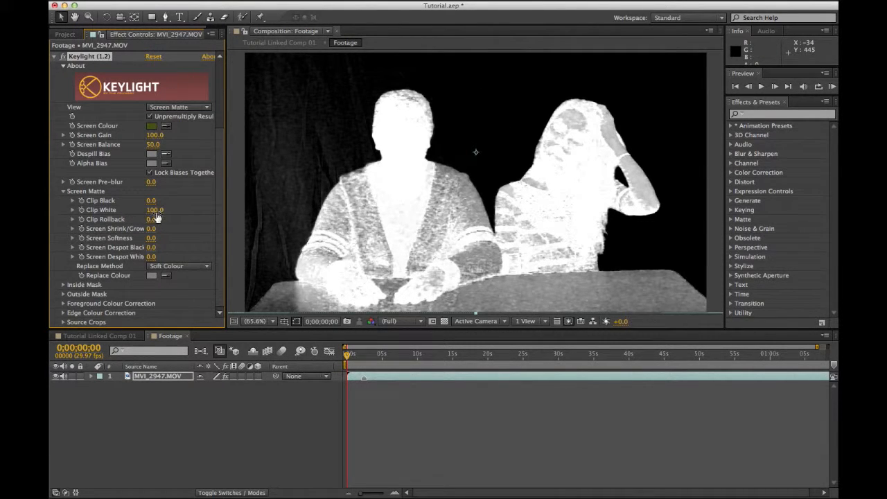
mouse_move(154, 209)
mouse_down()
mouse_move(120, 209)
mouse_move(156, 200)
mouse_up()
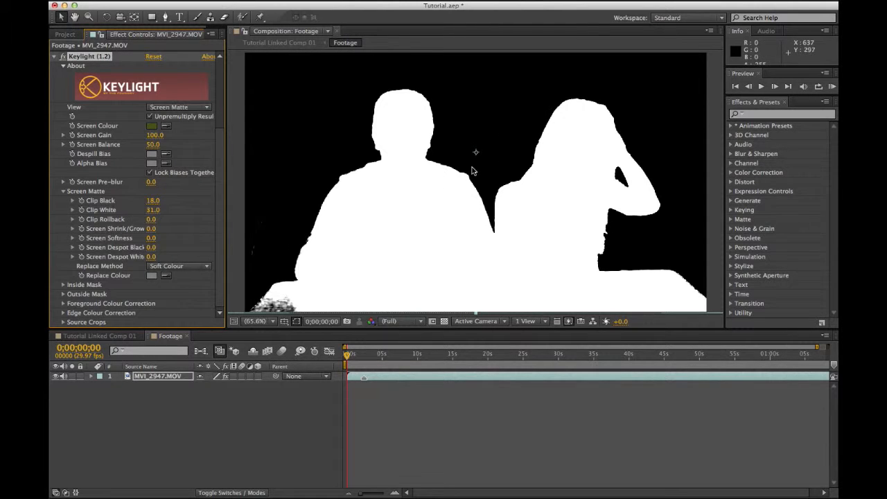
click(64, 192)
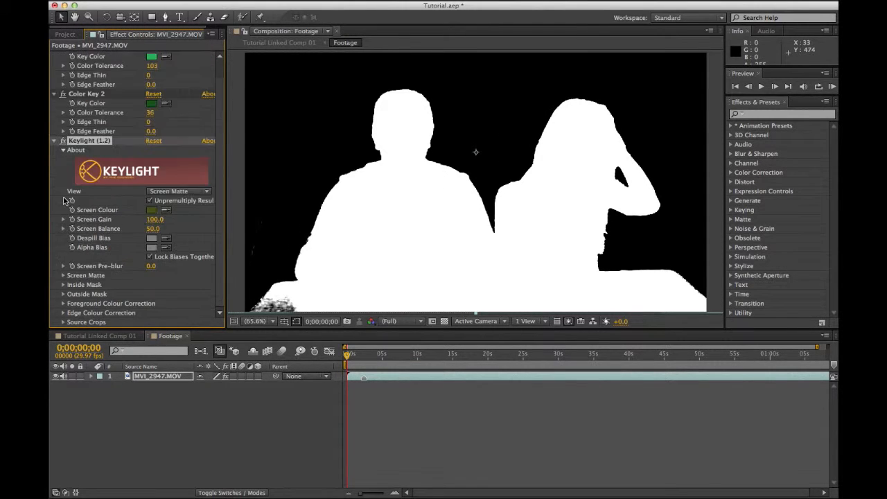
click(181, 192)
click(183, 305)
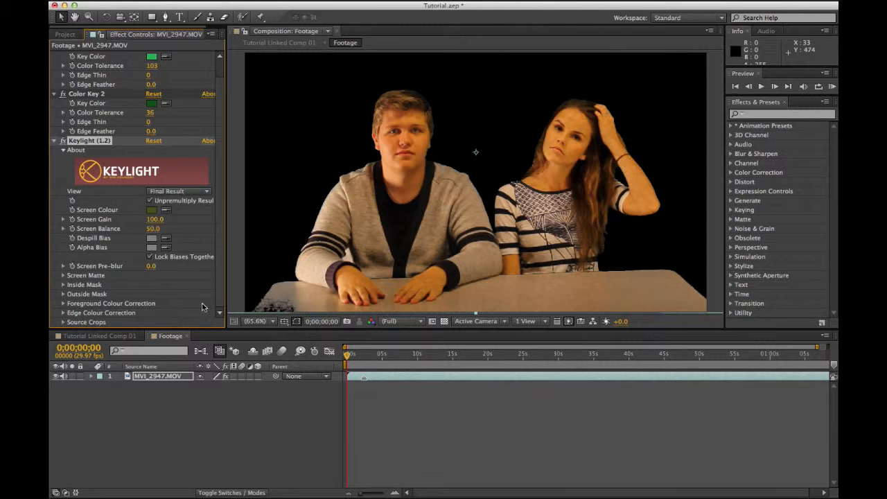
key(space)
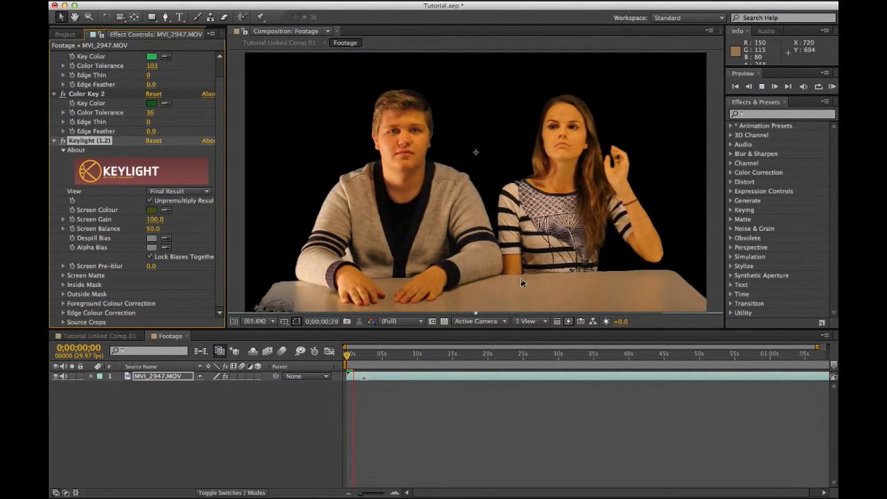
key(space)
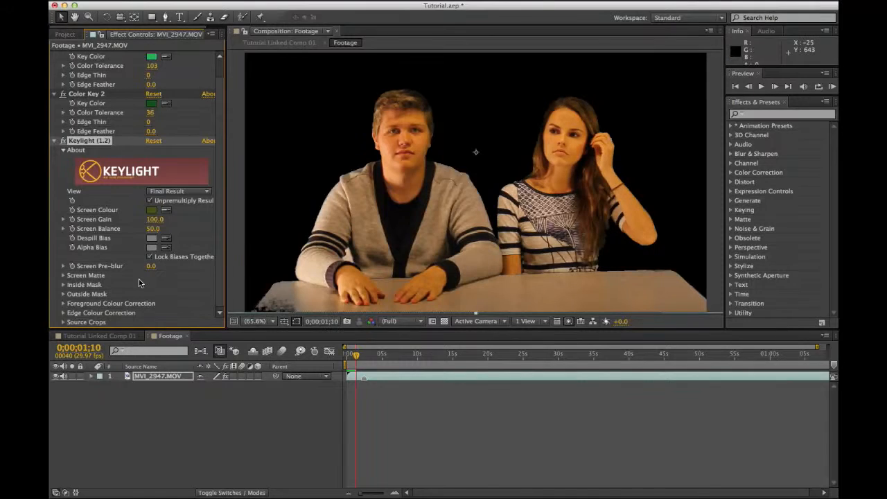
click(62, 313)
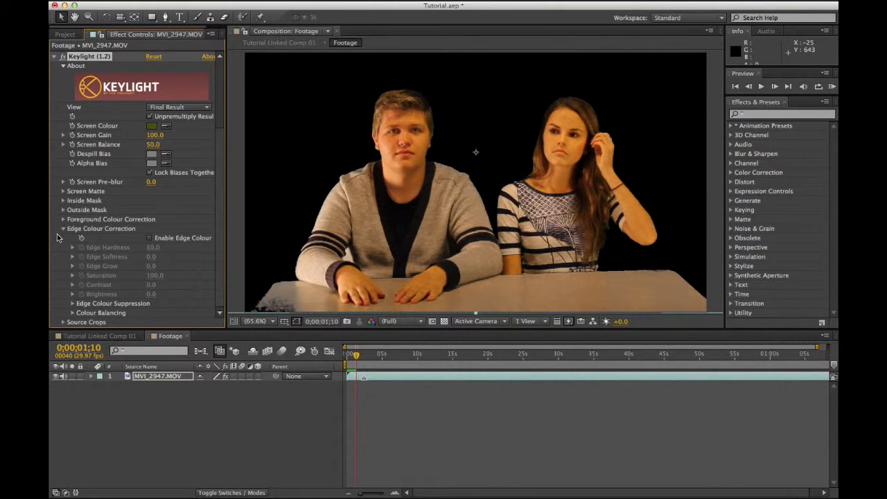
click(64, 232)
click(63, 304)
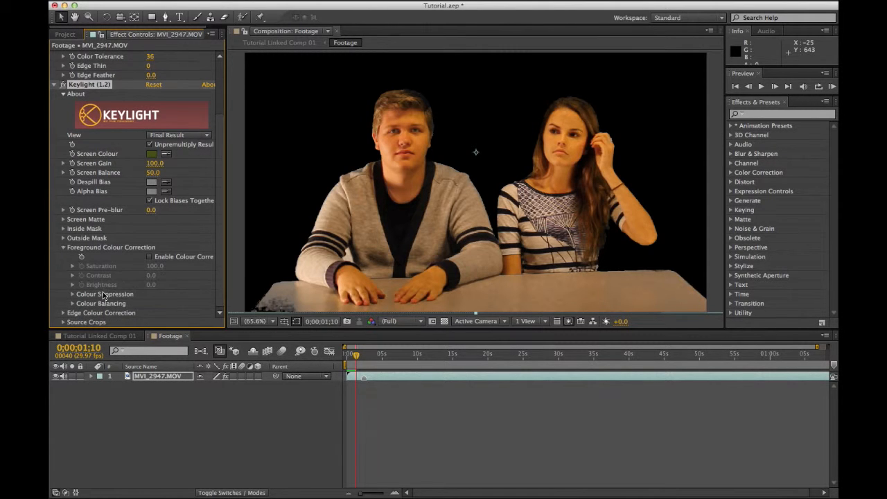
click(61, 251)
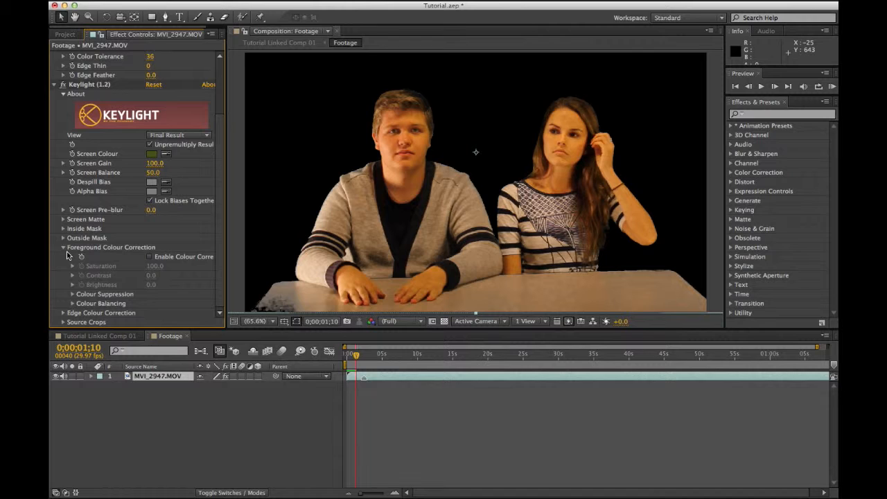
click(63, 248)
click(63, 295)
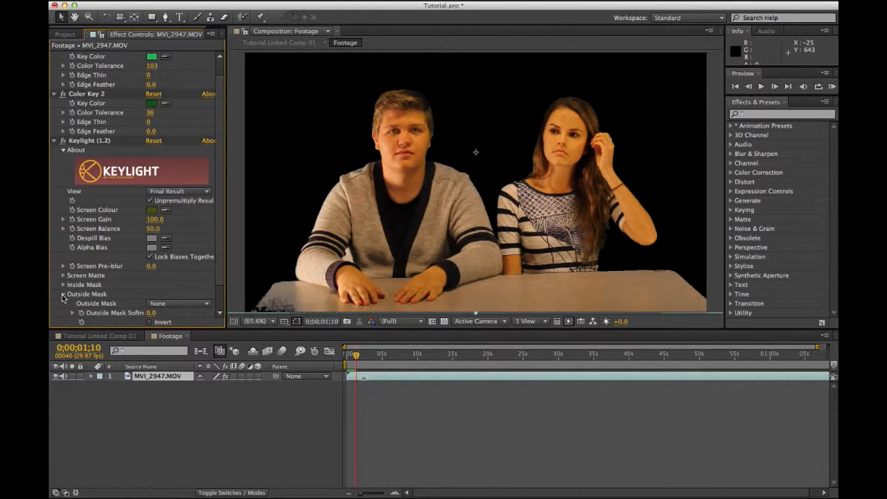
scroll(144, 286, down, 2)
click(62, 267)
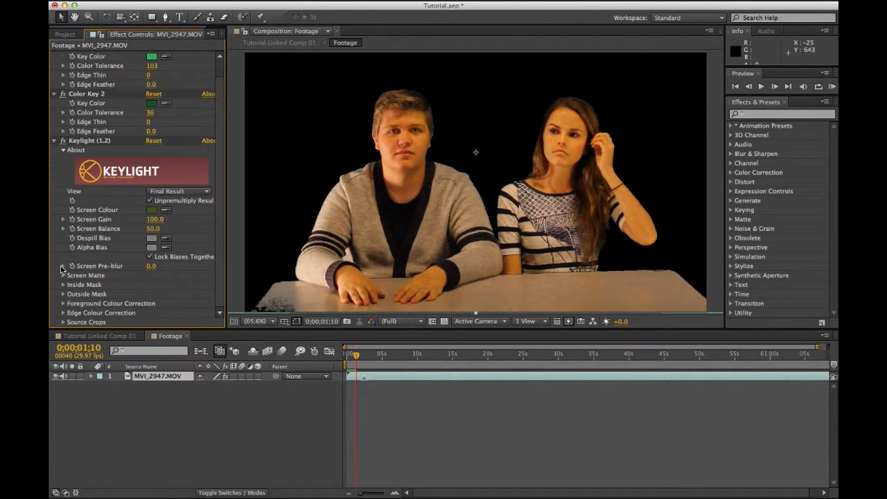
click(63, 285)
scroll(70, 290, down, 4)
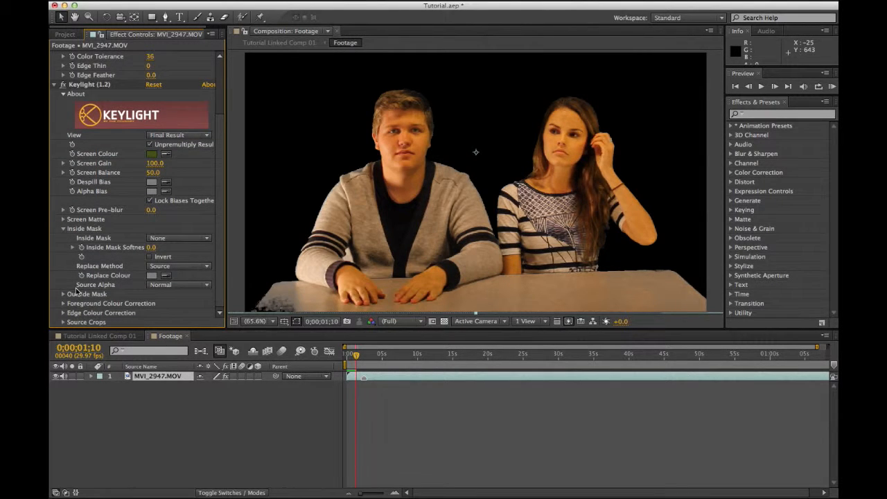
click(175, 291)
click(178, 288)
click(175, 268)
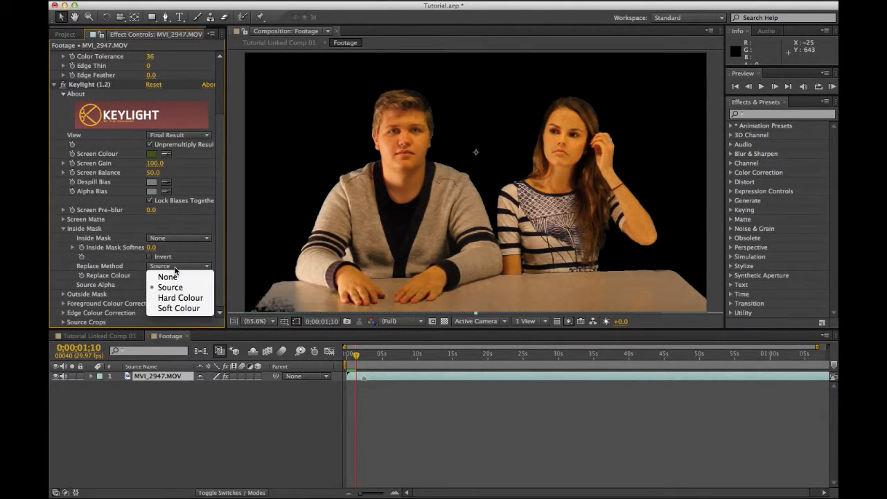
click(171, 289)
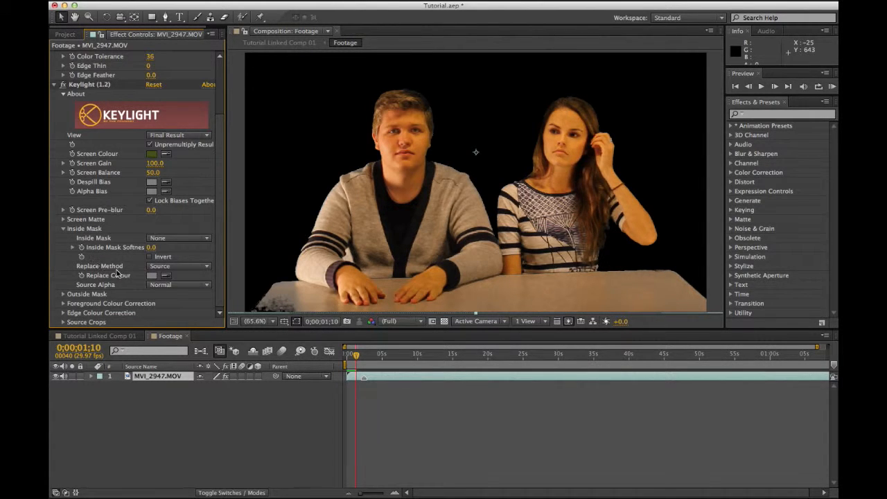
click(162, 269)
click(170, 299)
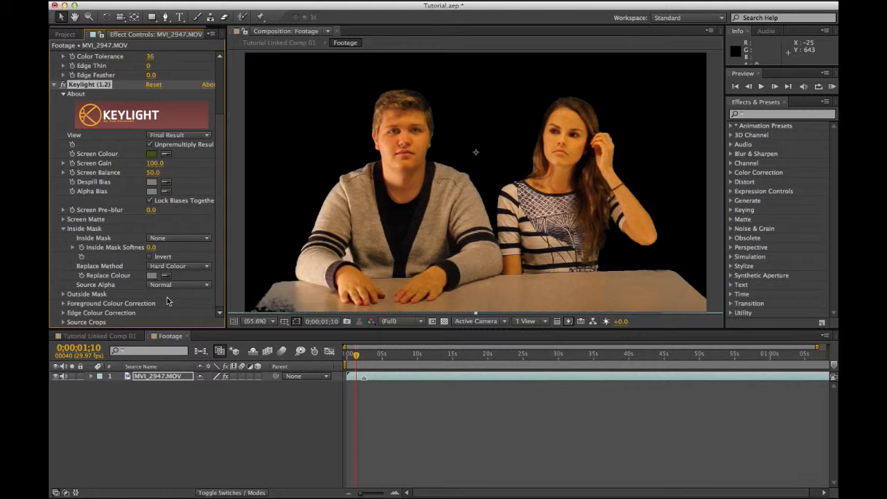
click(173, 266)
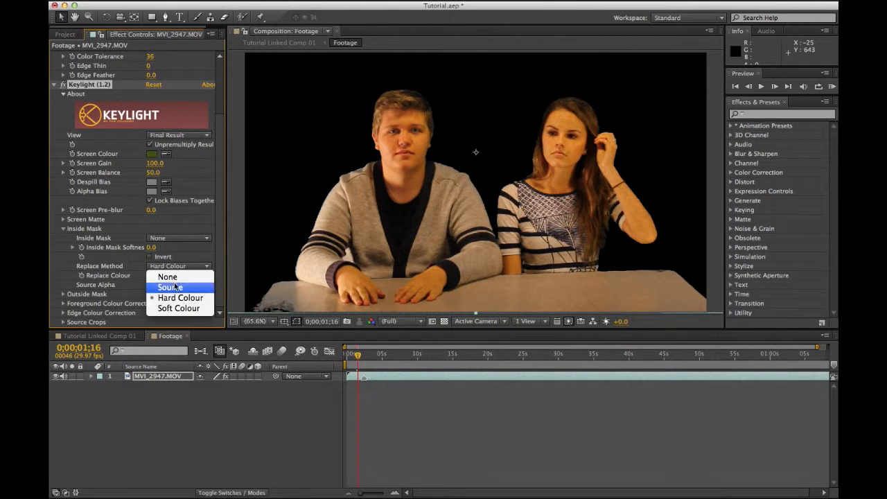
click(178, 310)
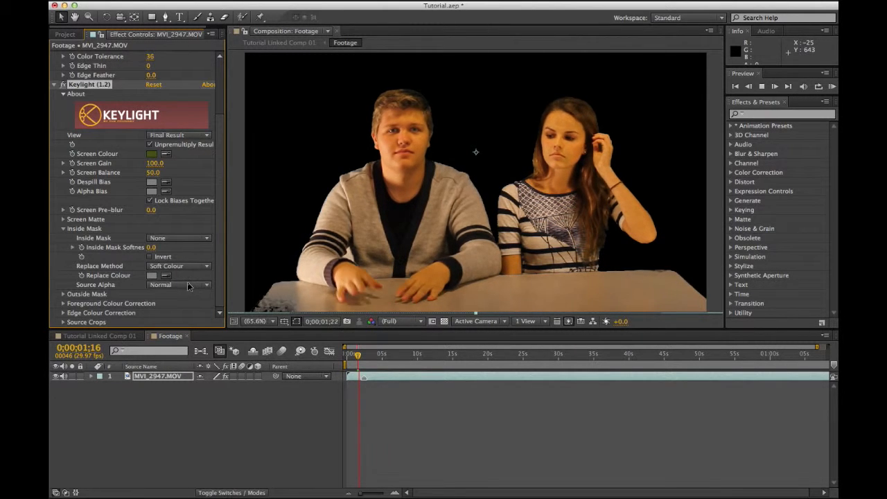
click(182, 267)
click(179, 276)
click(180, 268)
click(180, 288)
click(63, 229)
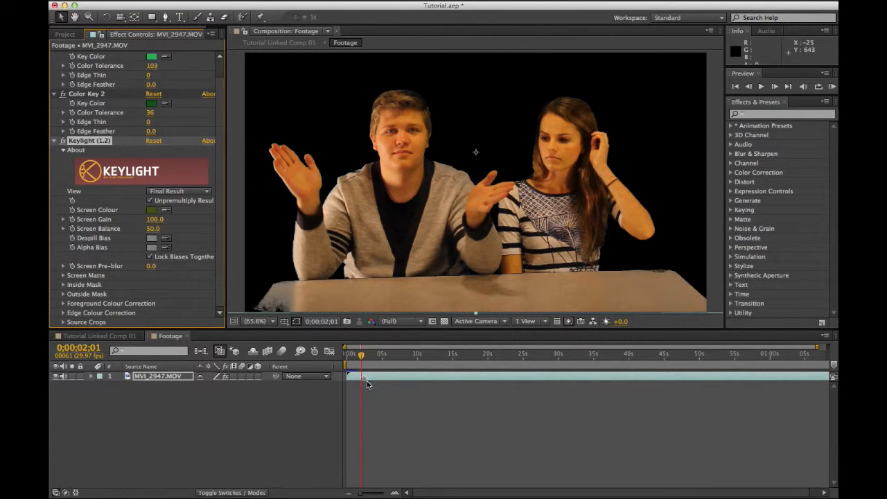
Step: Preview the footage, test a 100%-saturated Keylight screen colour, then confirm the olive colour
drag(361, 356, 280, 357)
key(space)
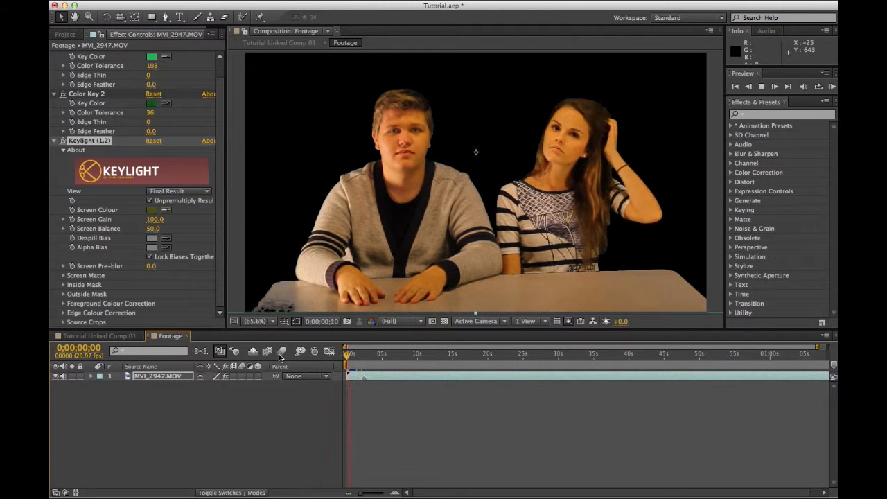
key(space)
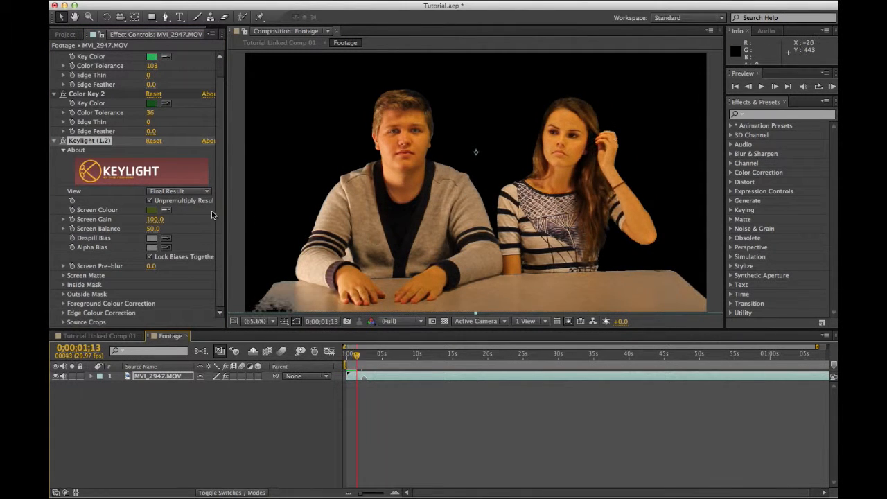
click(152, 210)
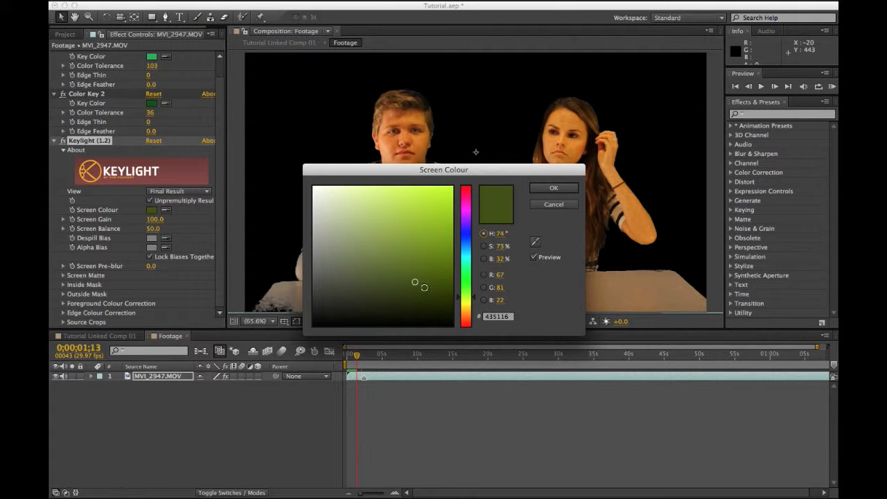
drag(414, 283, 478, 279)
click(561, 189)
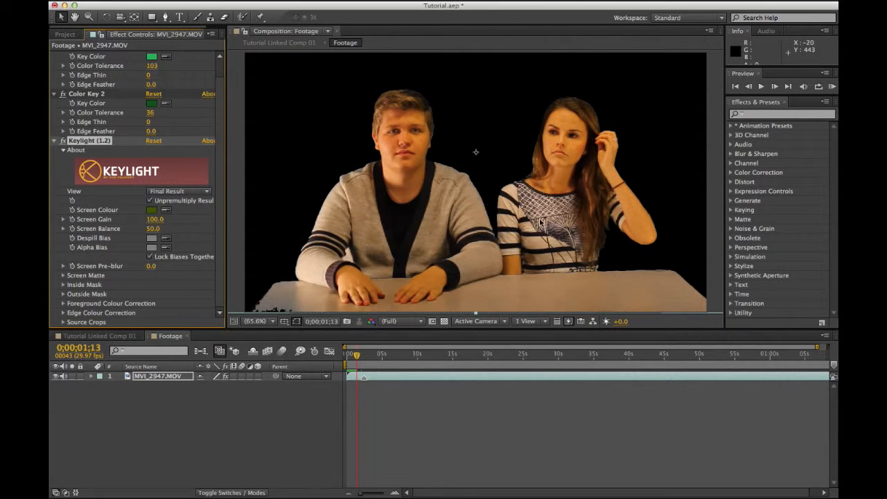
key(space)
key(space)
drag(358, 358, 348, 357)
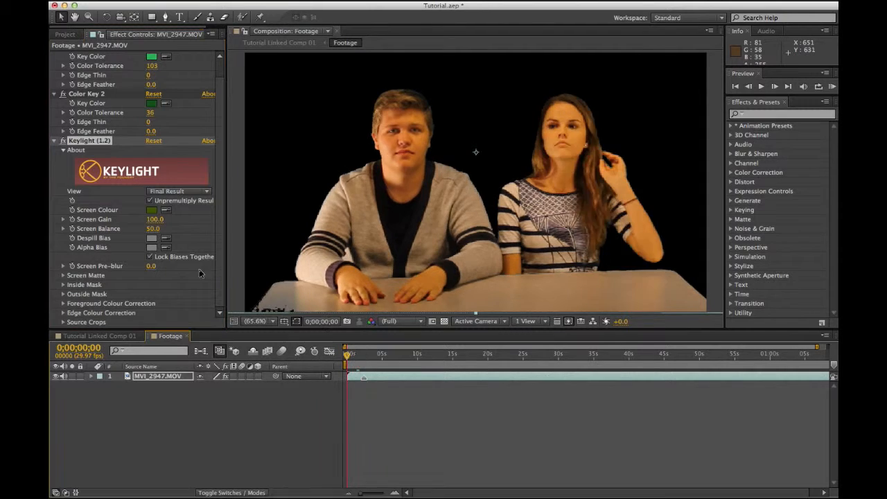
click(151, 209)
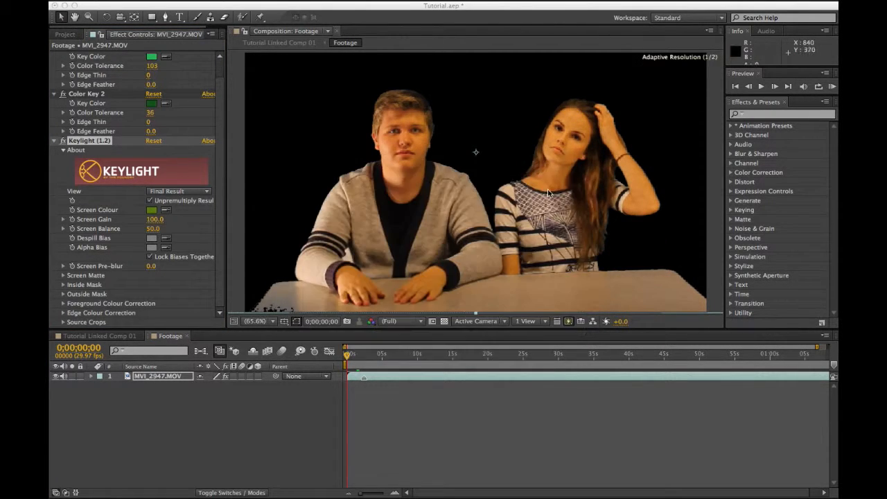
click(554, 188)
key(space)
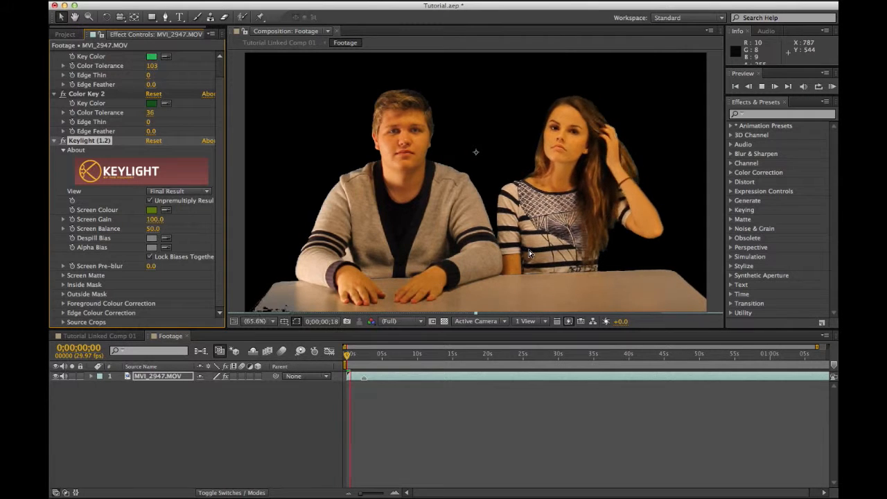
Step: Try a brighter lime screen colour, undo back to olive, and close the Footage comp
click(152, 210)
drag(448, 252, 451, 228)
click(553, 190)
key(space)
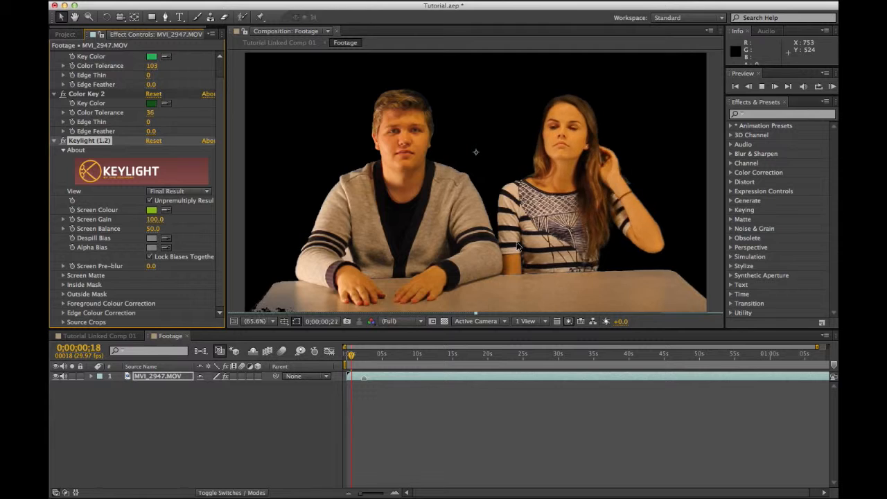
key(space)
key(super+z)
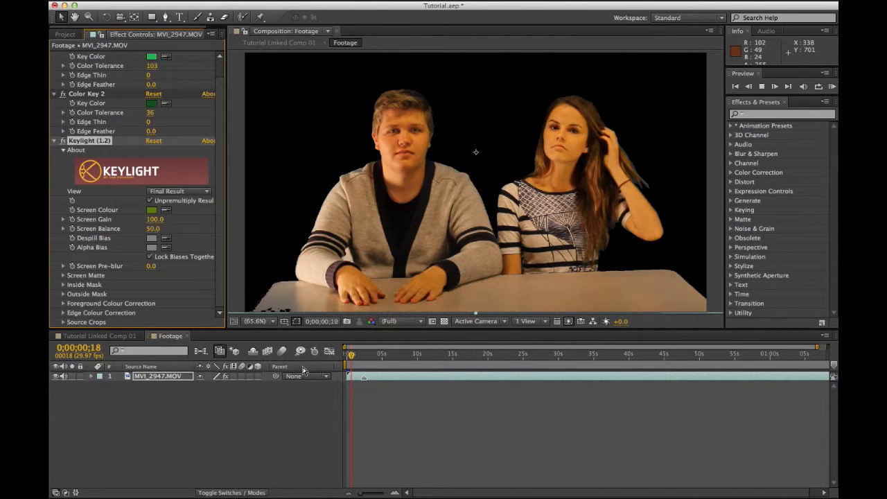
key(space)
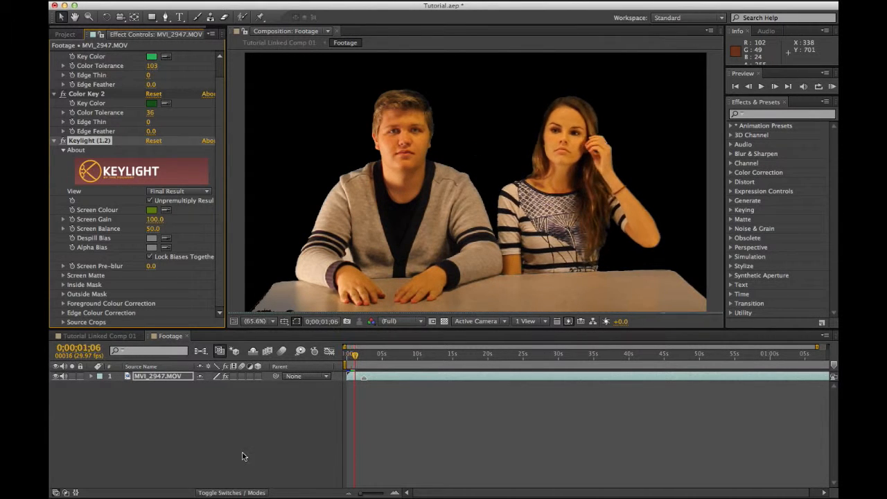
click(242, 449)
key(super+w)
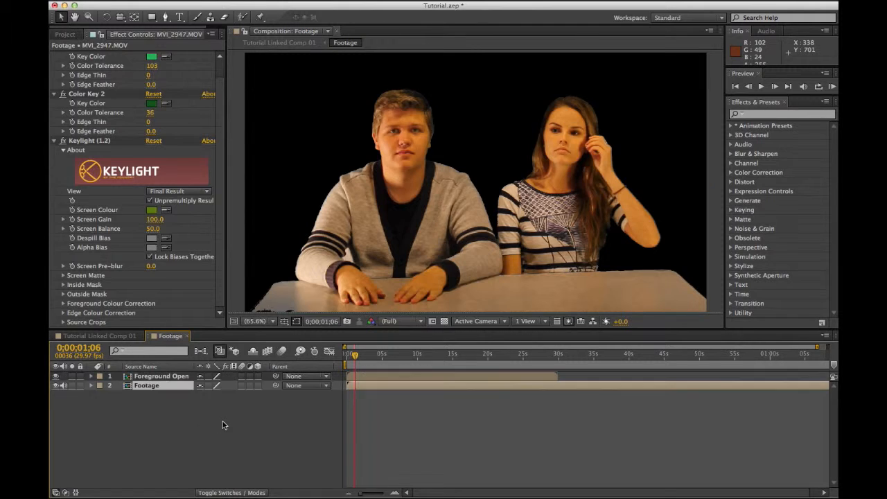
drag(354, 357, 340, 357)
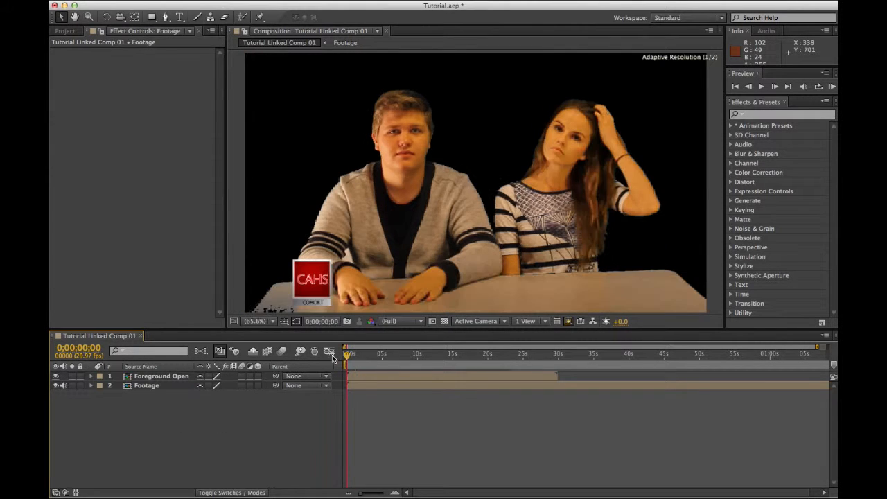
key(space)
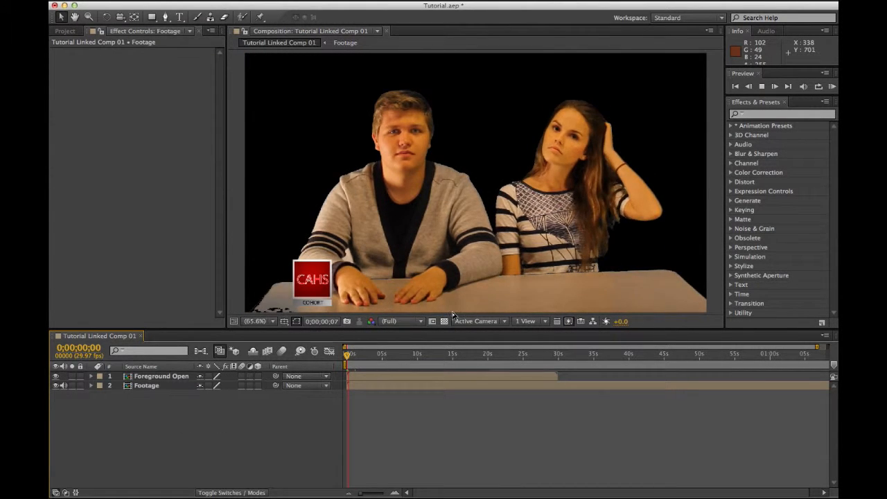
click(444, 320)
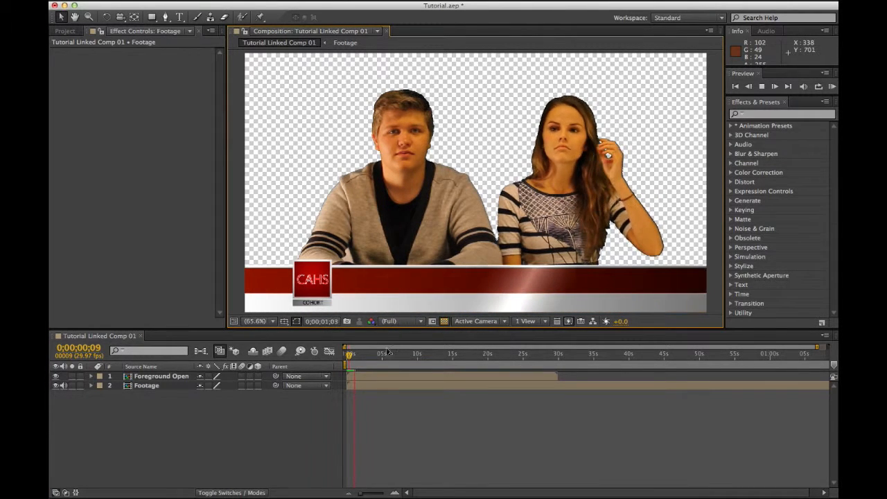
click(347, 356)
mouse_move(346, 356)
mouse_down()
mouse_move(356, 357)
mouse_move(335, 355)
mouse_up()
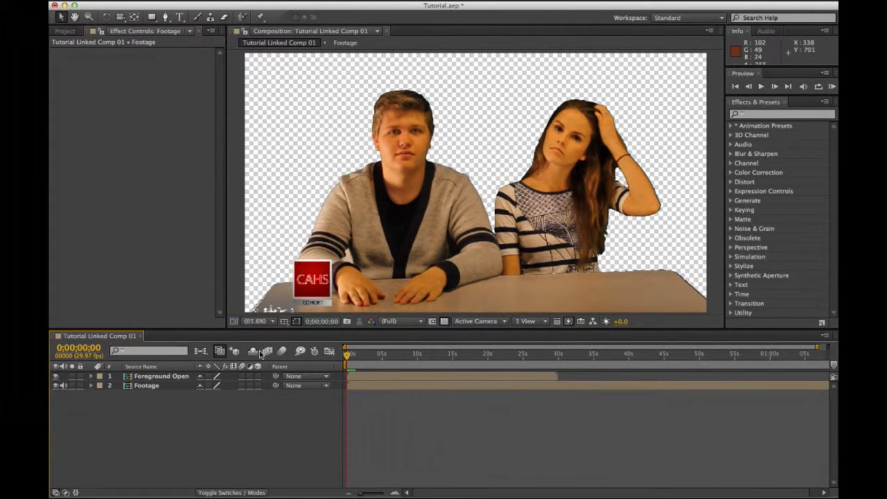
click(444, 321)
Step: Import Desktop/Background.mov and place it in the timeline beneath the Footage layer
click(64, 31)
click(96, 288)
click(53, 149)
double_click(82, 204)
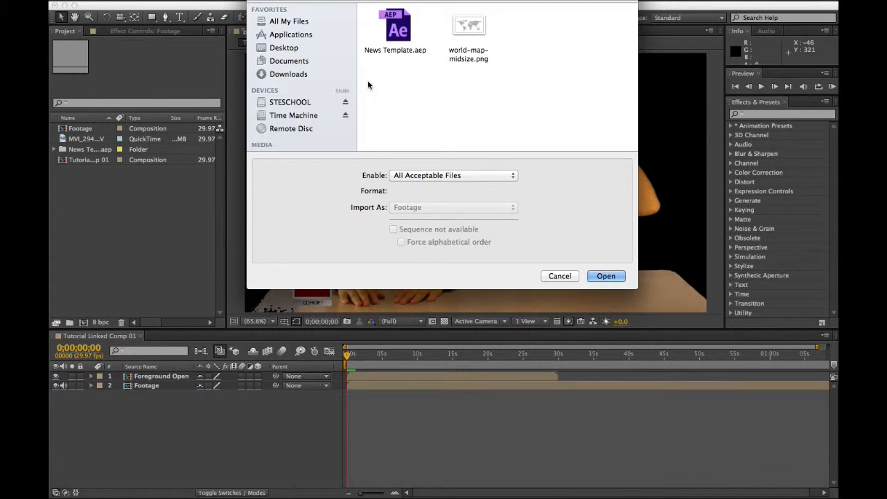
click(302, 49)
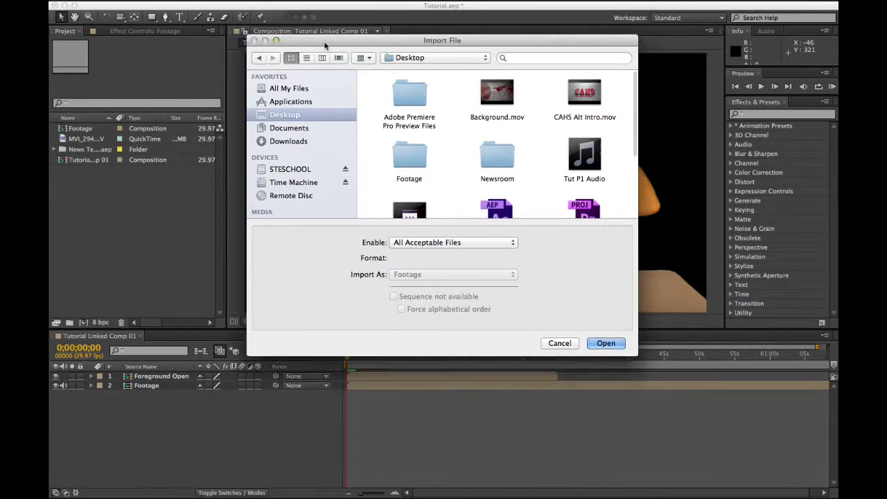
click(483, 125)
double_click(483, 125)
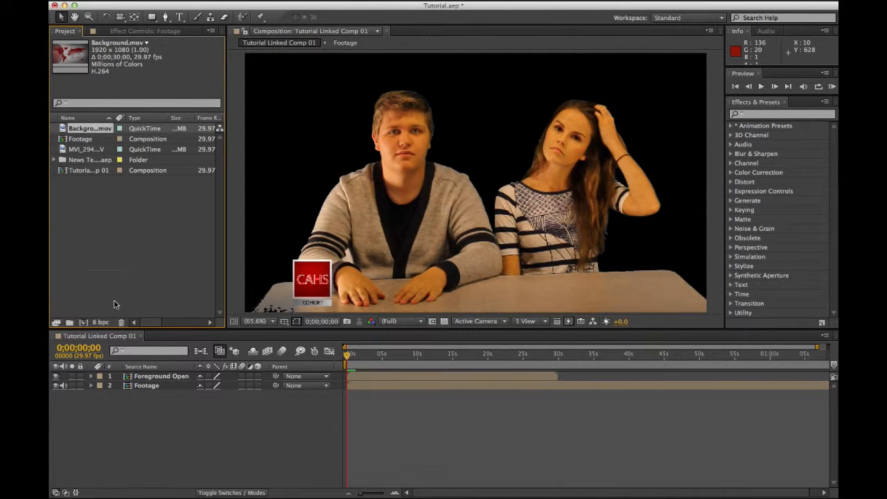
drag(115, 305, 132, 444)
Step: Preview at Half resolution, zoom the timeline to fit the full duration, and select Background.mov
key(space)
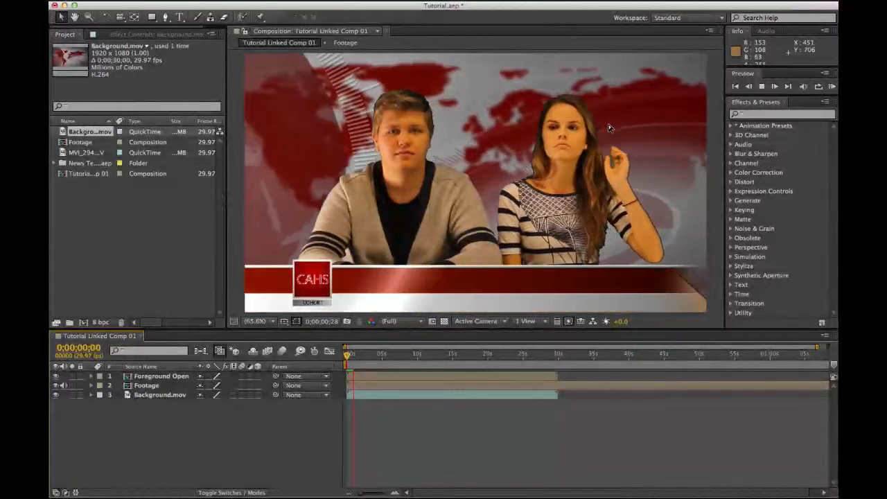
click(395, 321)
click(400, 359)
drag(355, 356, 346, 363)
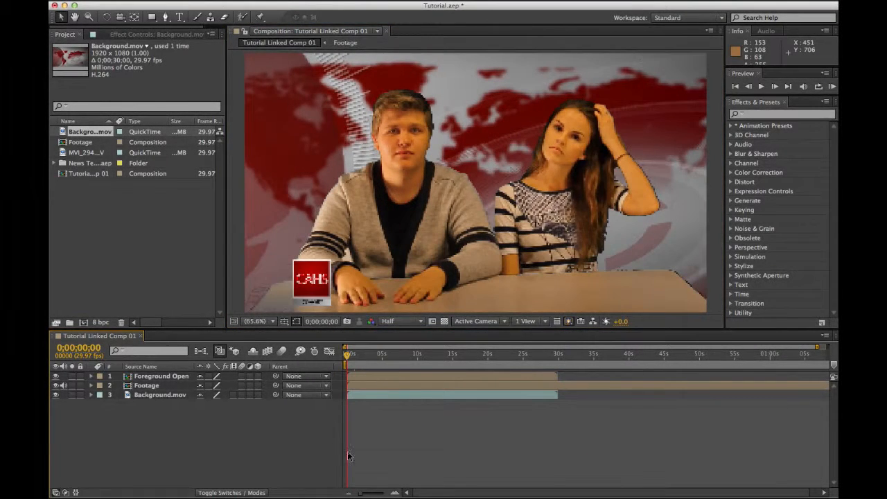
drag(359, 493, 324, 493)
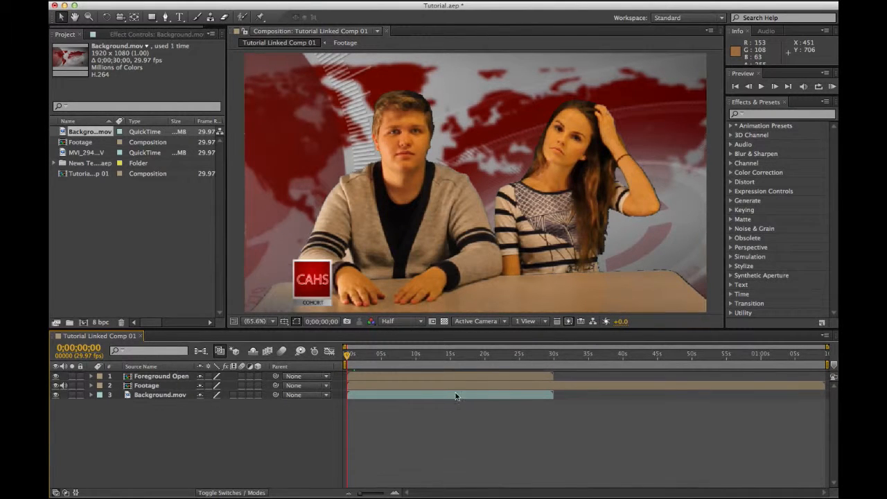
click(165, 395)
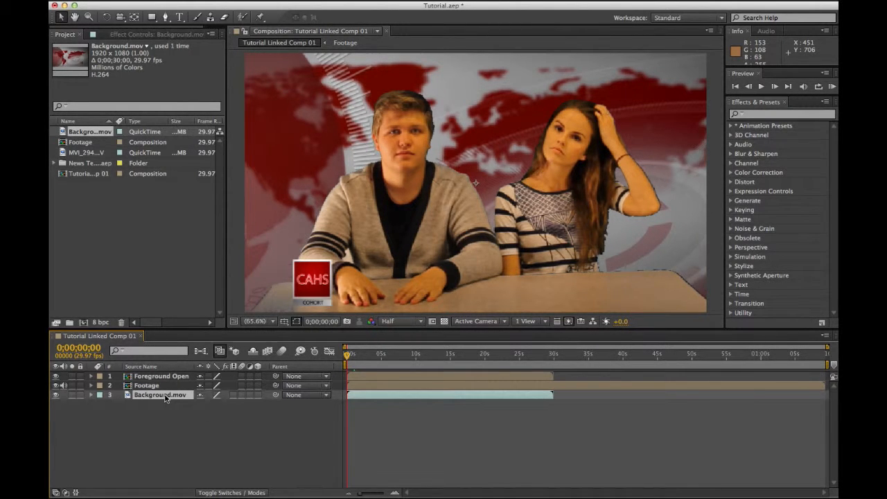
Step: Duplicate Background.mov into copies on layers 3–6 and select all of them
key(super+d)
key(super+d)
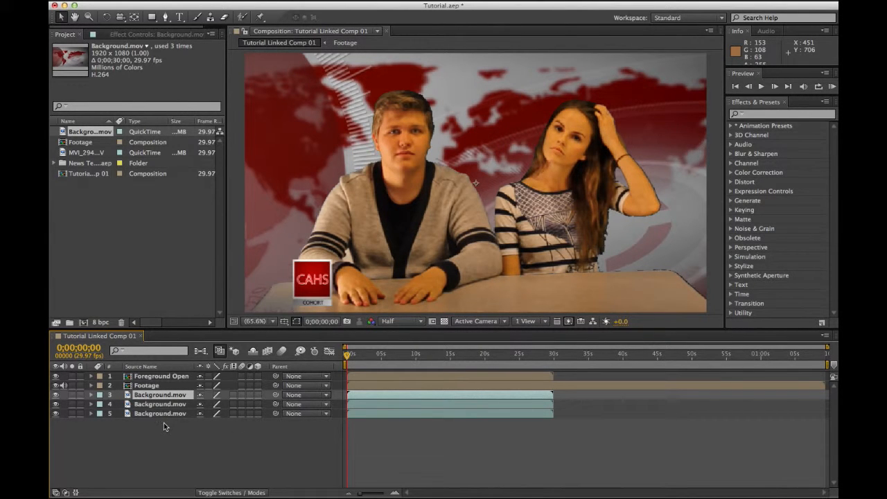
key(super+d)
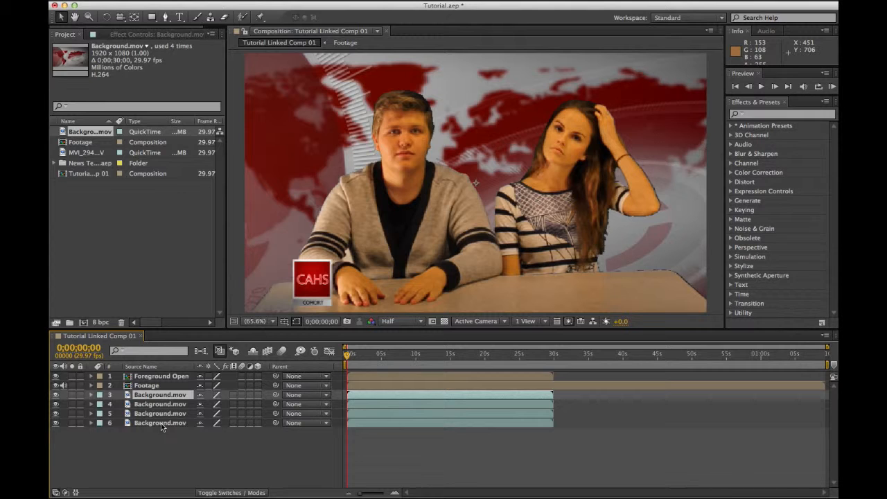
shift+click(164, 423)
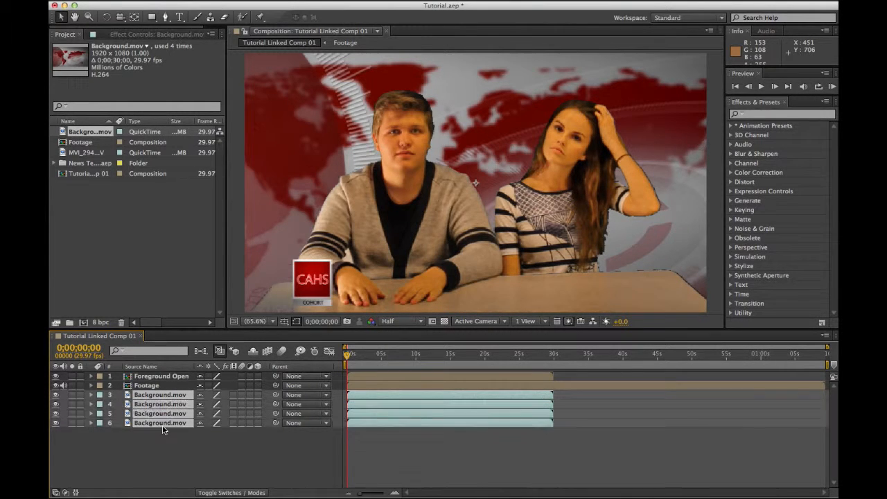
click(50, 0)
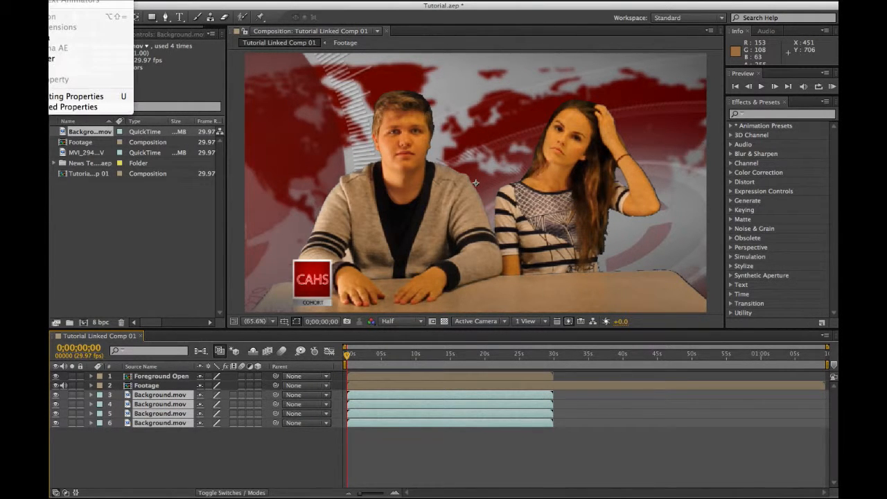
Step: Sequence the background layers with a 0;00;01;00 overlap and Dissolve Front Layer transition
click(175, 34)
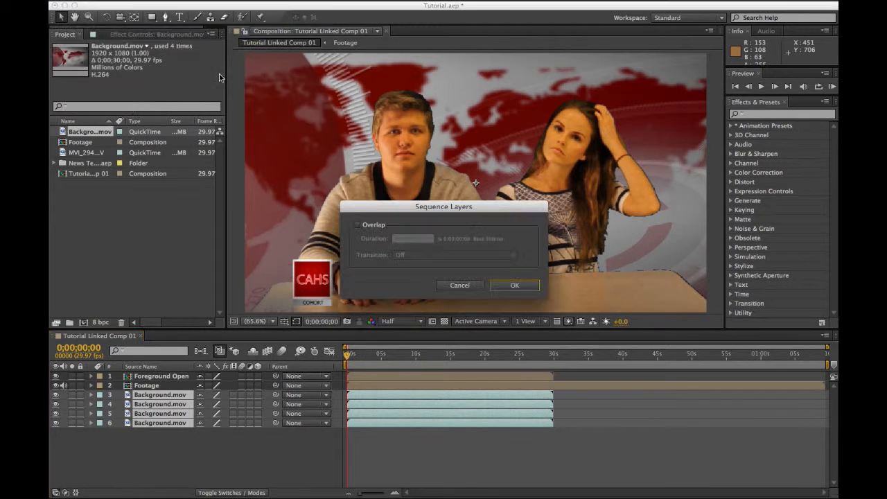
click(358, 225)
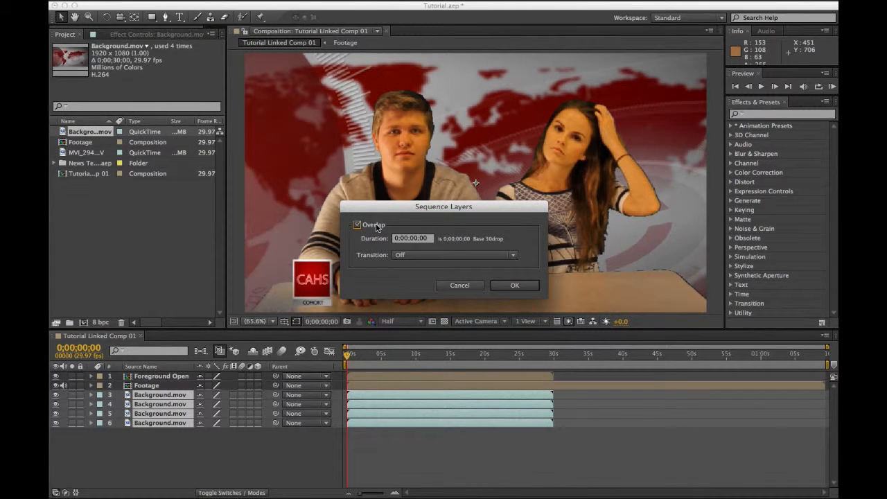
click(430, 238)
click(456, 256)
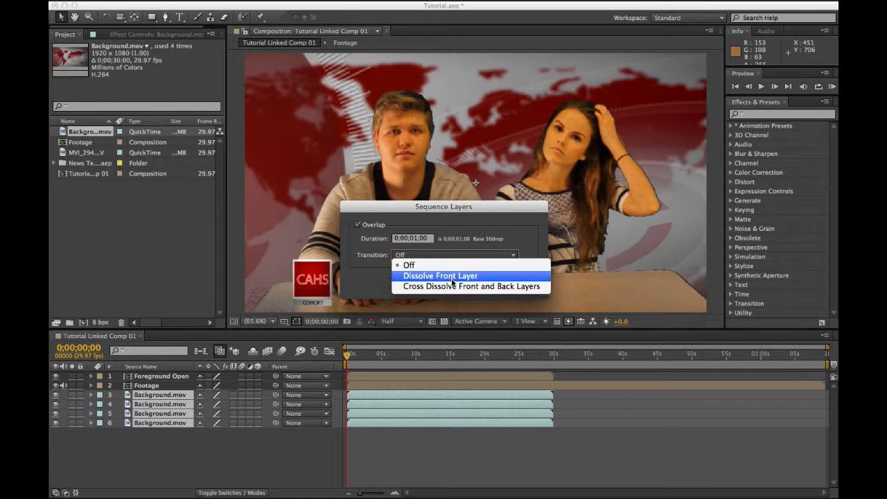
click(450, 276)
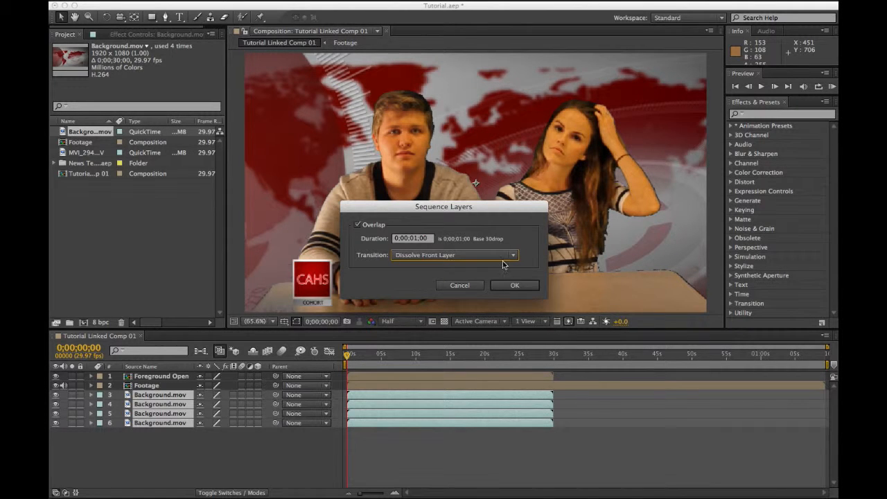
click(514, 285)
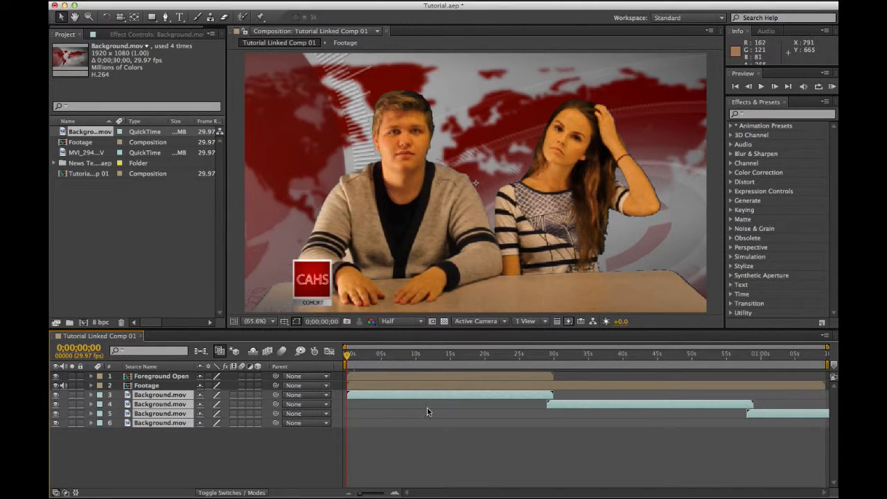
Step: Delete the surplus last Background.mov copy on layer 6
click(352, 447)
click(169, 424)
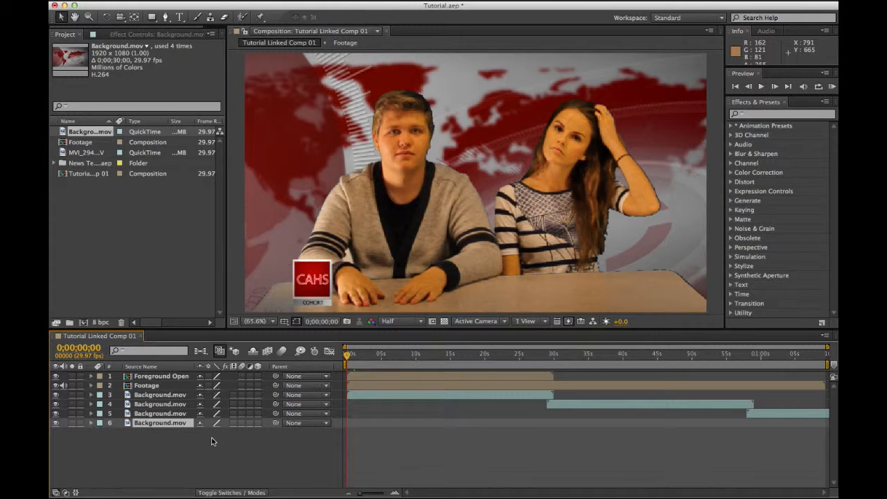
key(Delete)
click(542, 353)
key(space)
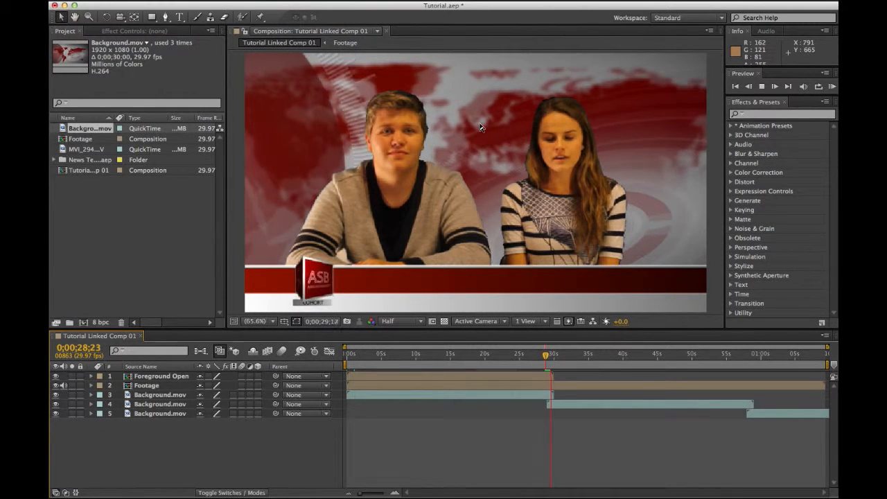
key(space)
click(452, 356)
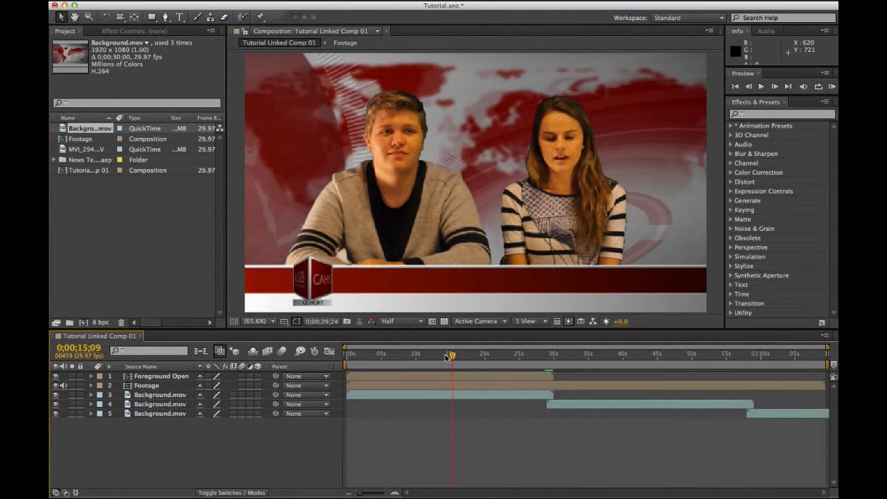
click(346, 355)
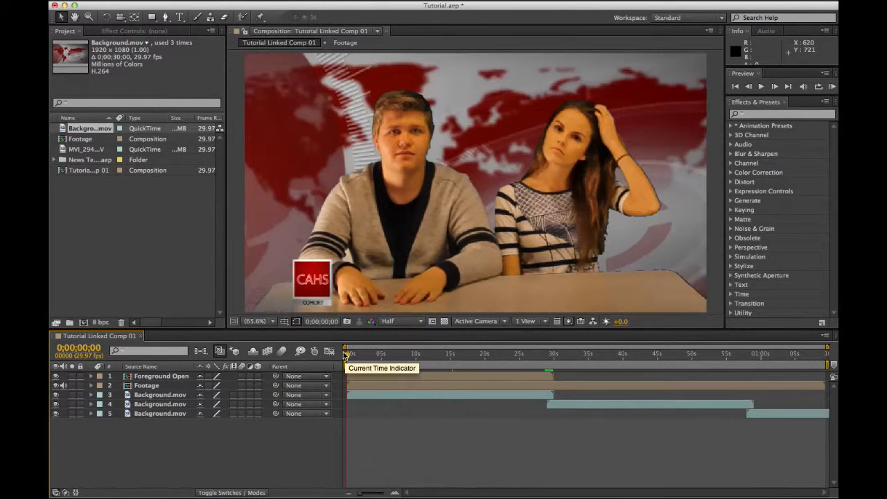
click(157, 377)
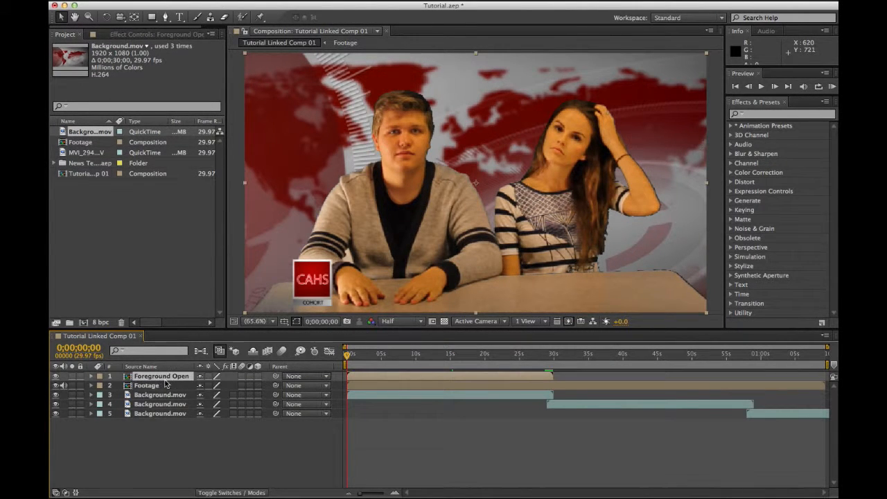
key(space)
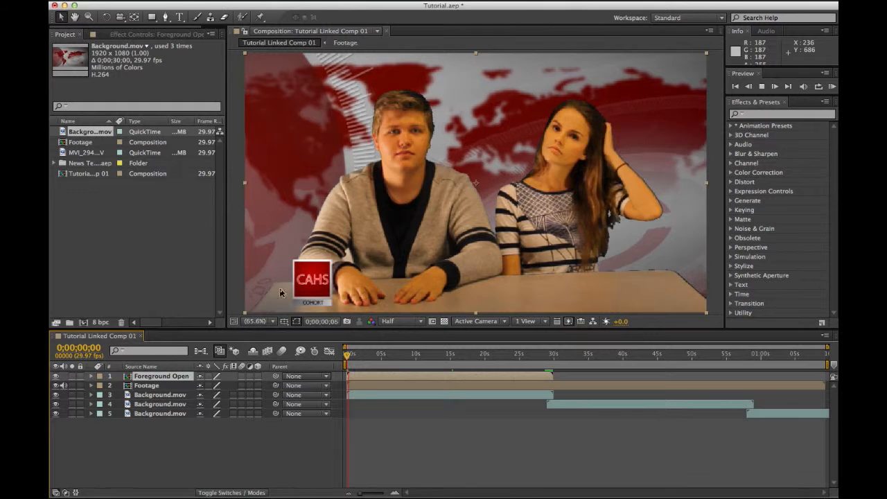
key(space)
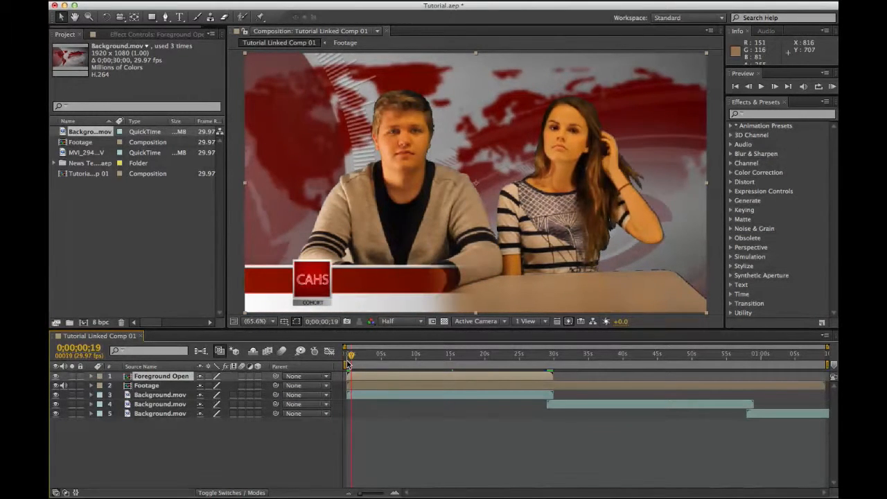
click(348, 355)
click(139, 273)
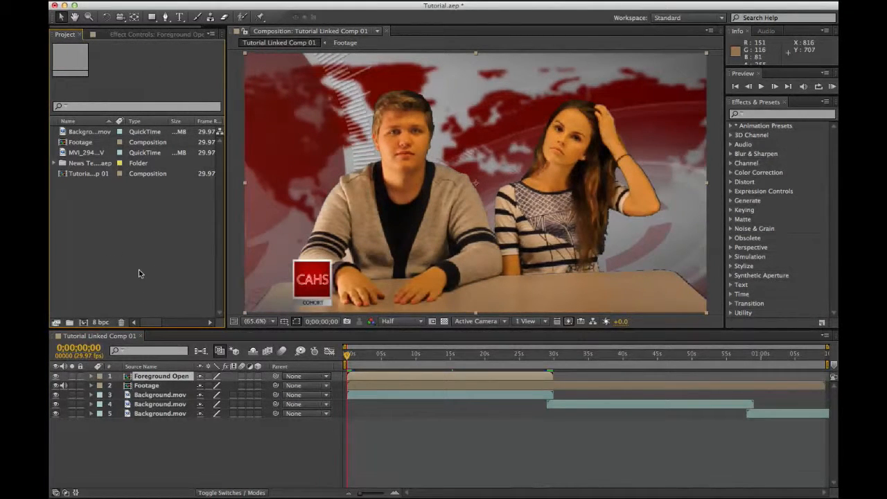
Step: Add Foreground Continue from News Template.aep > Final Elements as the top layer
click(54, 163)
click(64, 194)
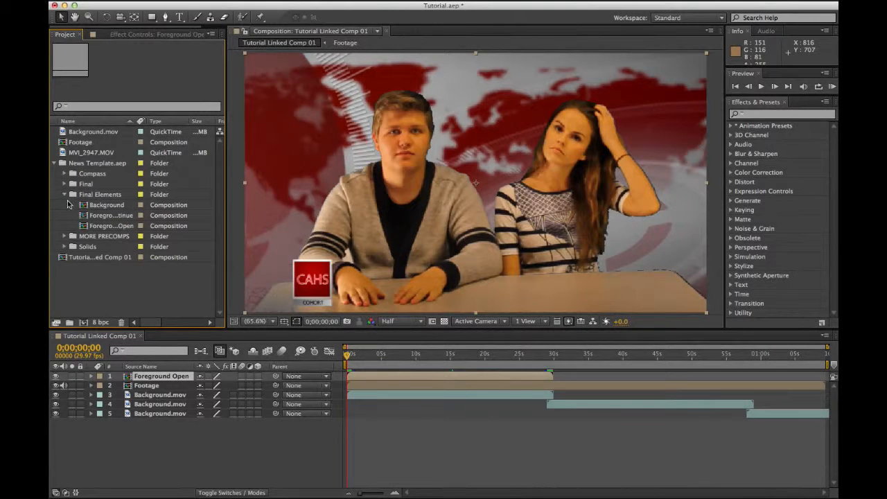
click(99, 218)
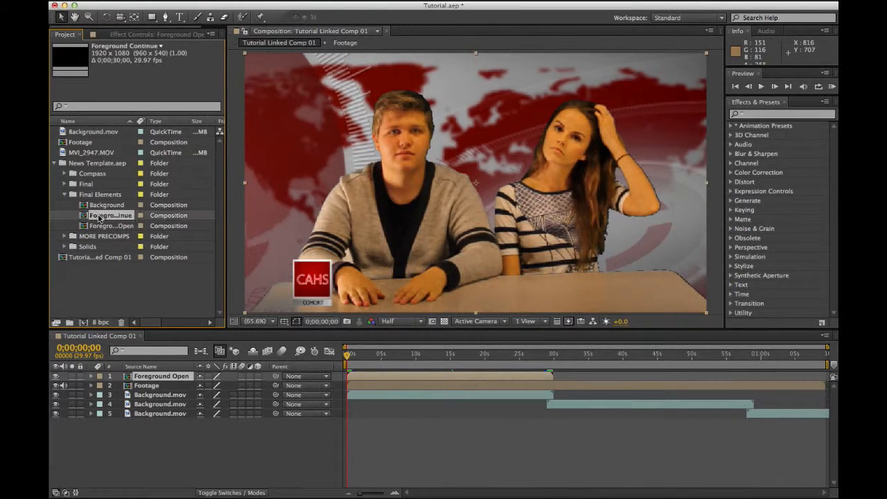
drag(162, 363, 163, 375)
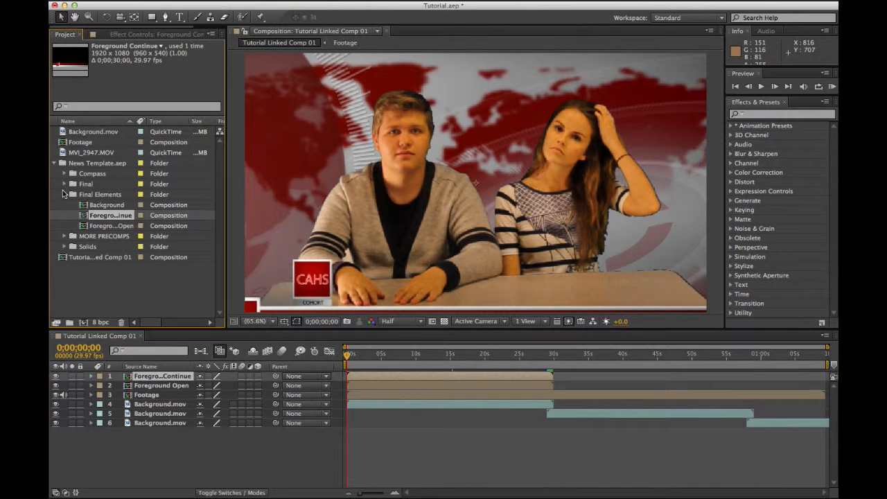
click(54, 163)
Step: Duplicate the Foreground Continue layer and select the top three layers
click(148, 376)
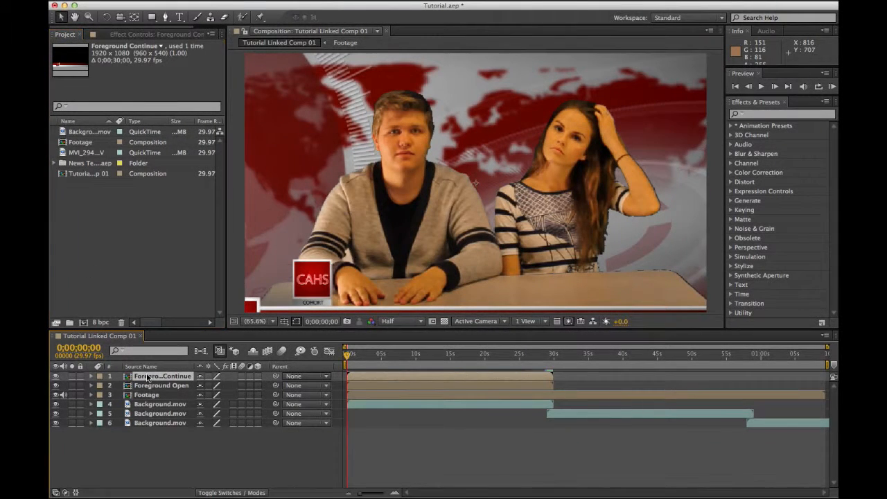
key(super+d)
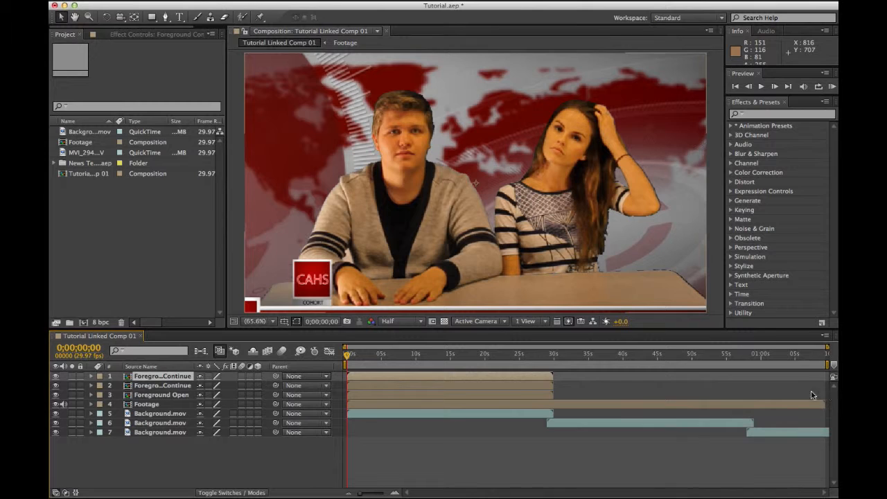
click(164, 394)
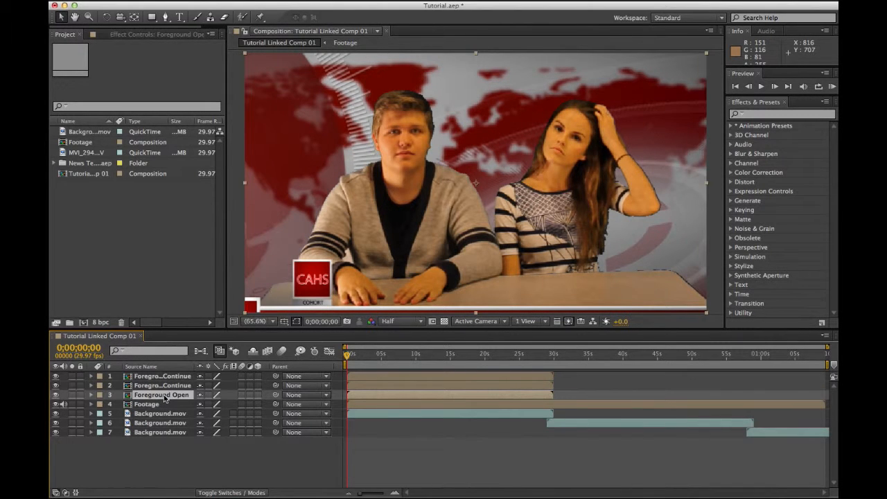
shift+click(164, 377)
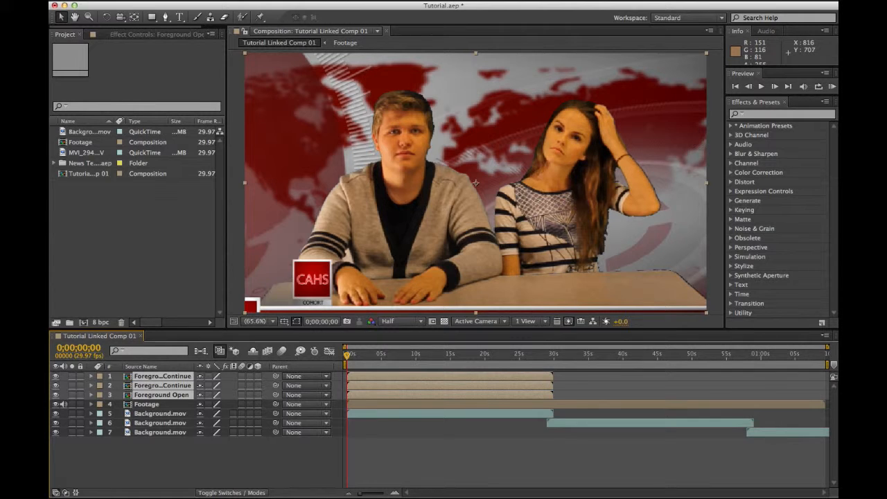
Step: Sequence the three foreground layers end to end with Overlap turned off
click(49, 0)
mouse_move(83, 0)
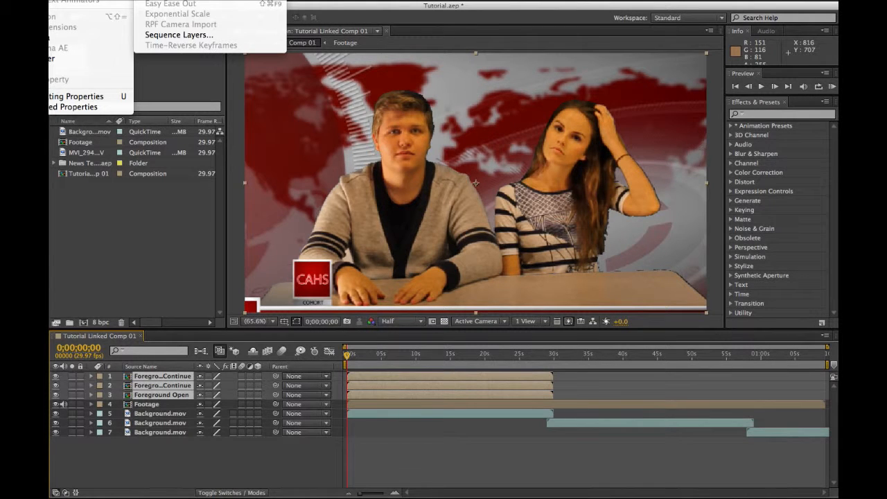
click(186, 35)
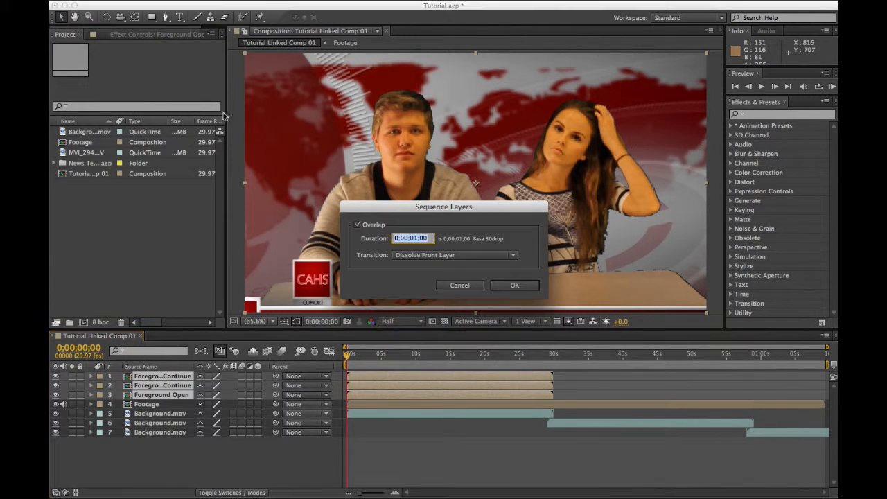
click(359, 226)
click(511, 285)
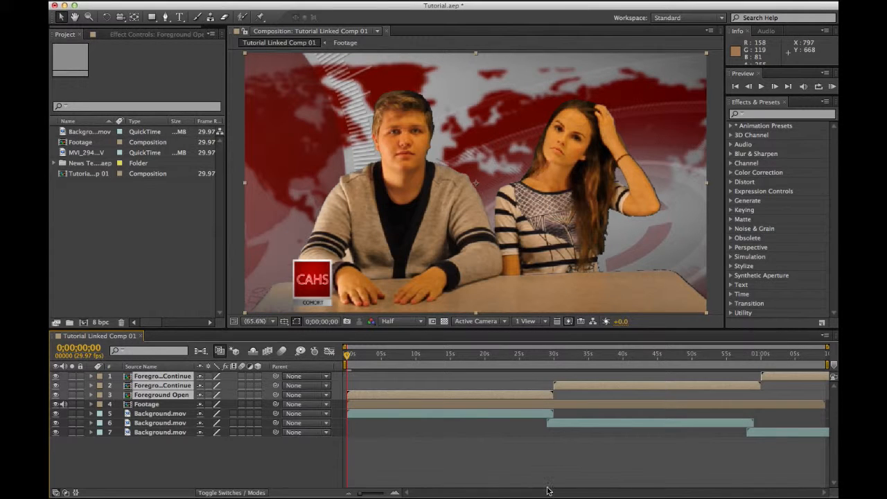
Step: Preview playback across the cut near 30 seconds
click(552, 361)
key(space)
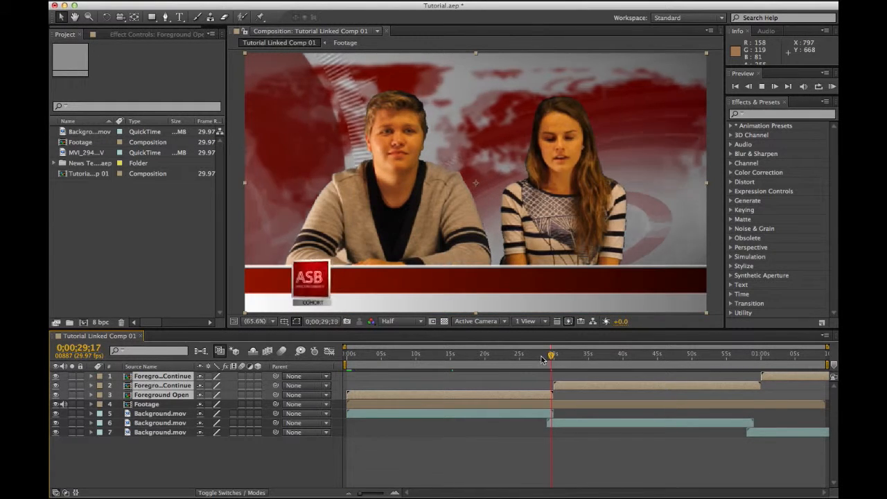
key(space)
Step: Scale both Foreground Continue layers to two-thirds (66.7%)
click(167, 439)
click(169, 385)
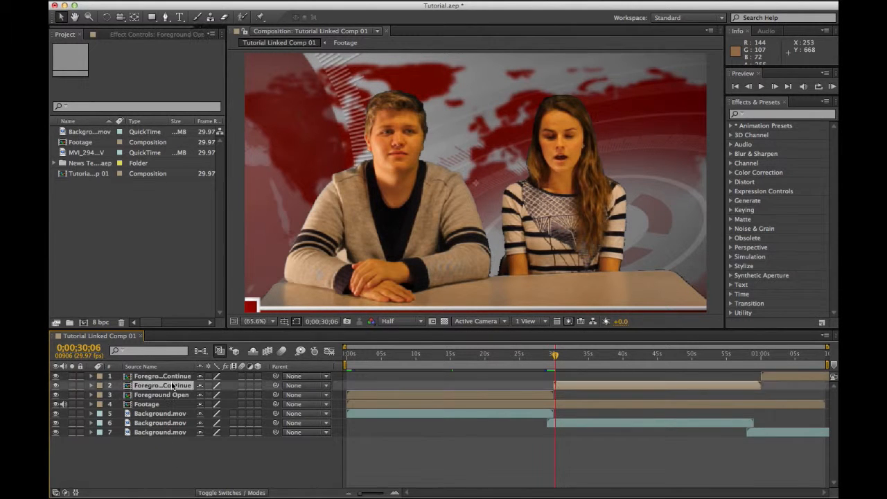
shift+click(172, 376)
key(s)
click(216, 385)
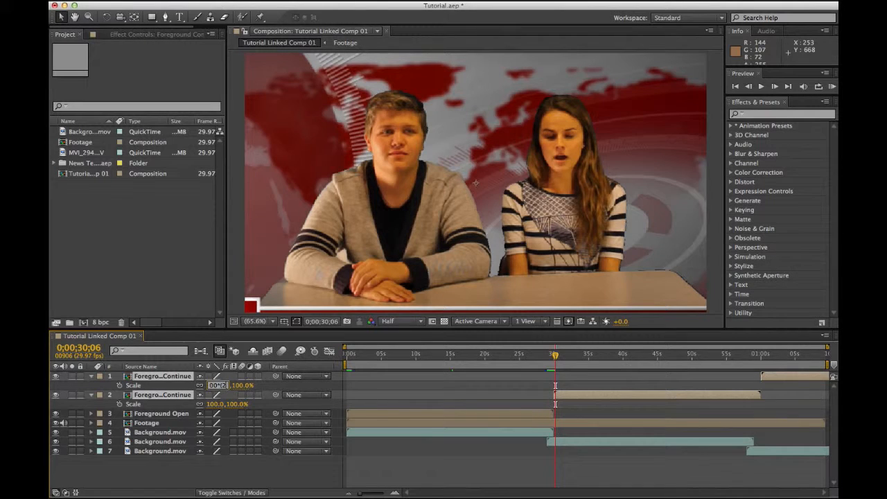
key(Return)
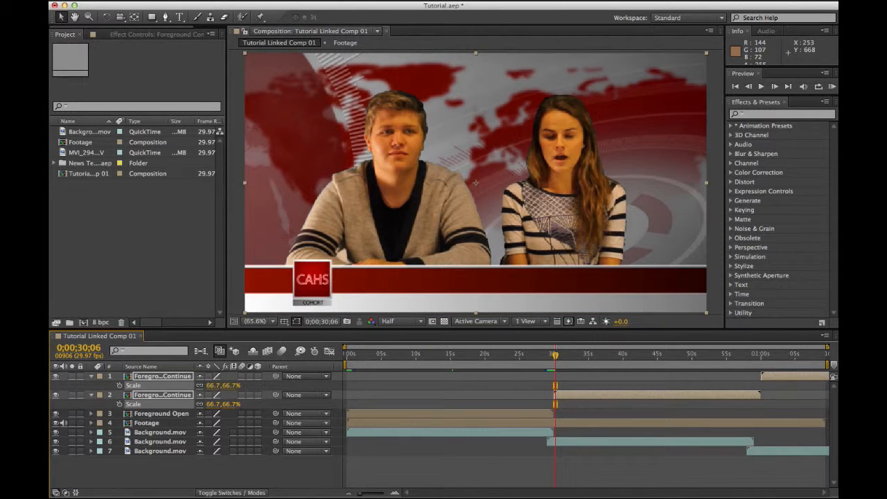
click(92, 376)
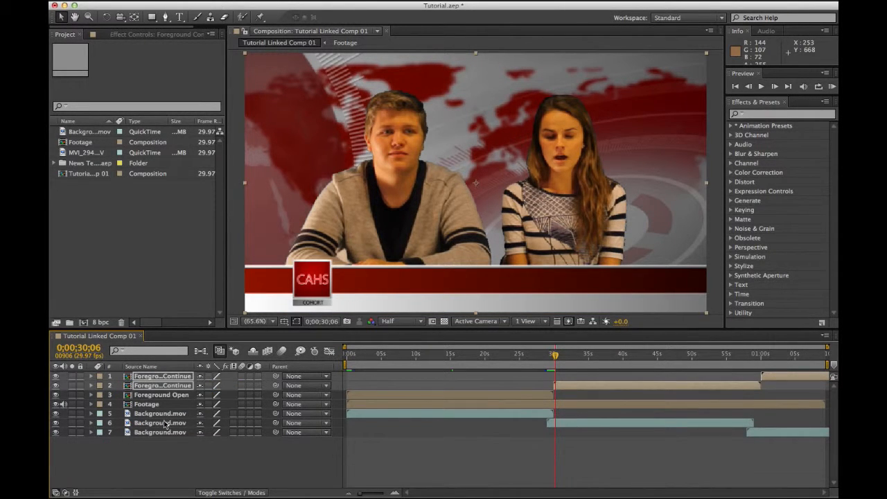
click(175, 458)
Step: Scale the three Background.mov layers to 66.7% as well
click(159, 414)
shift+click(165, 432)
key(s)
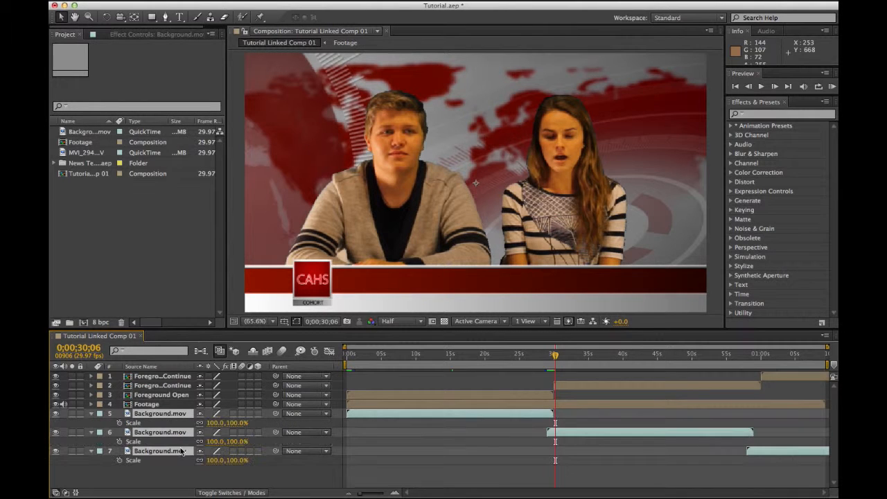
click(212, 423)
text(10)
click(232, 482)
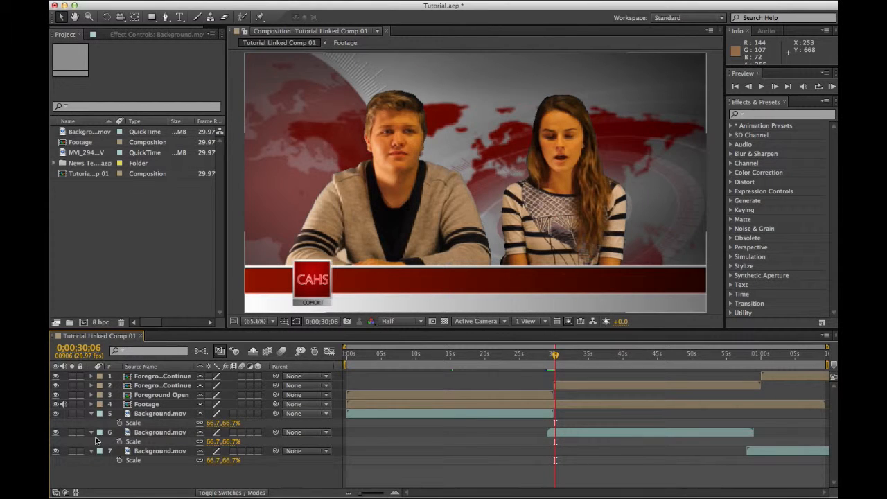
click(92, 432)
click(91, 413)
click(91, 432)
Step: Preview the composition across the 30-second cut and again from the beginning
drag(558, 358, 551, 357)
key(space)
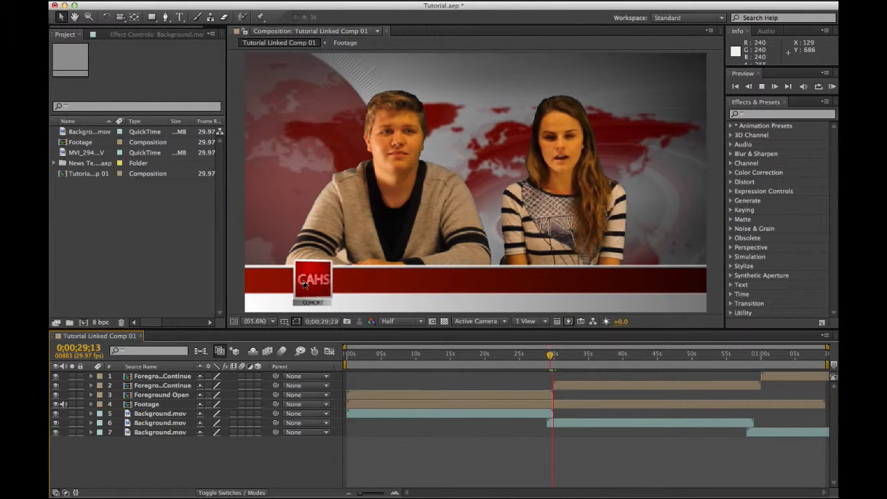
click(553, 359)
drag(553, 359, 539, 358)
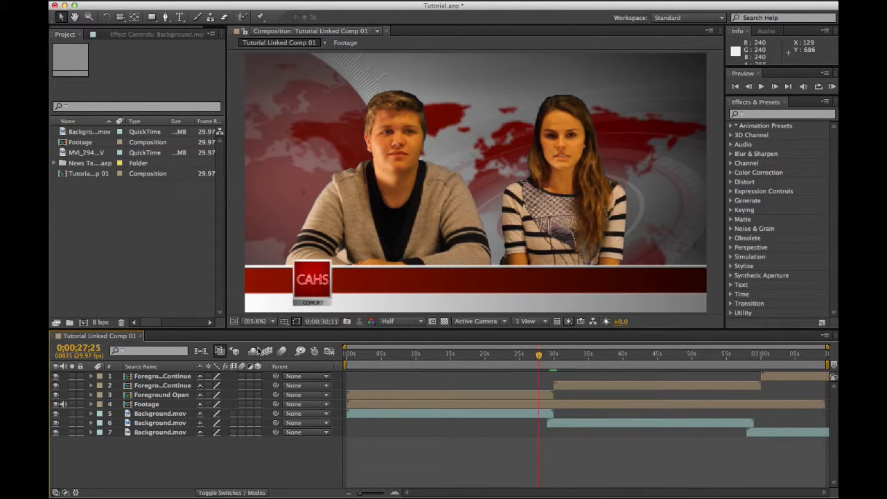
click(345, 355)
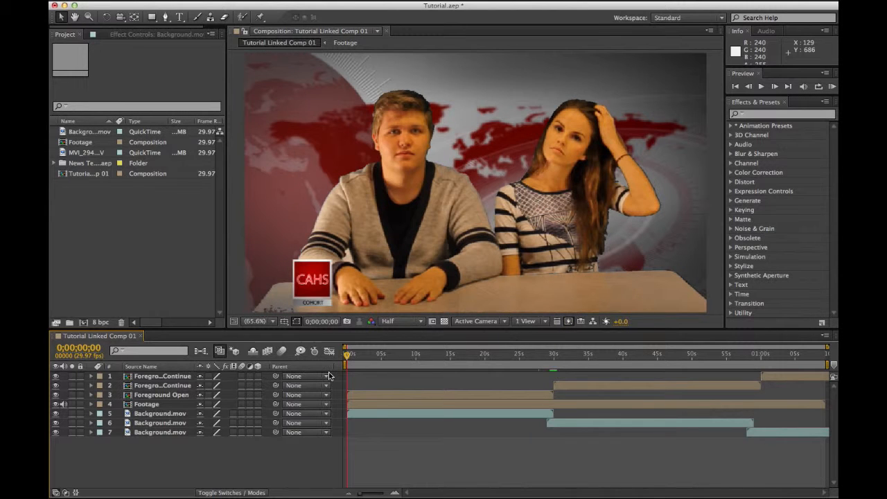
key(space)
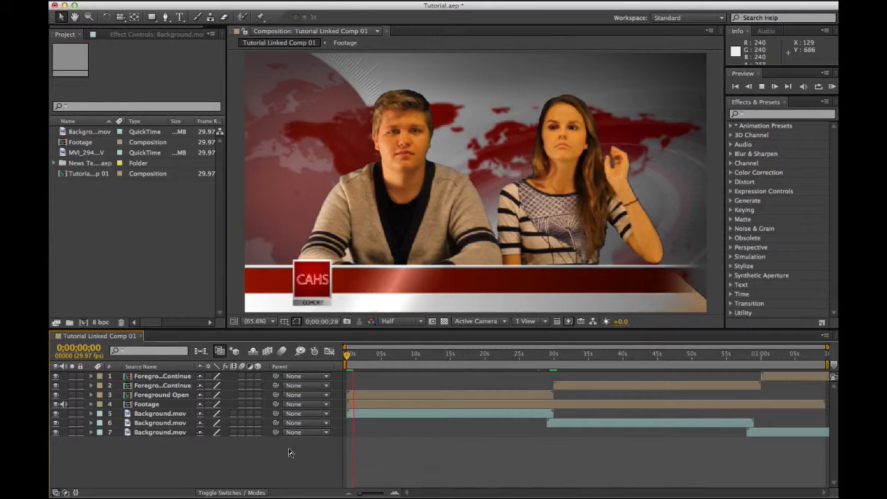
key(space)
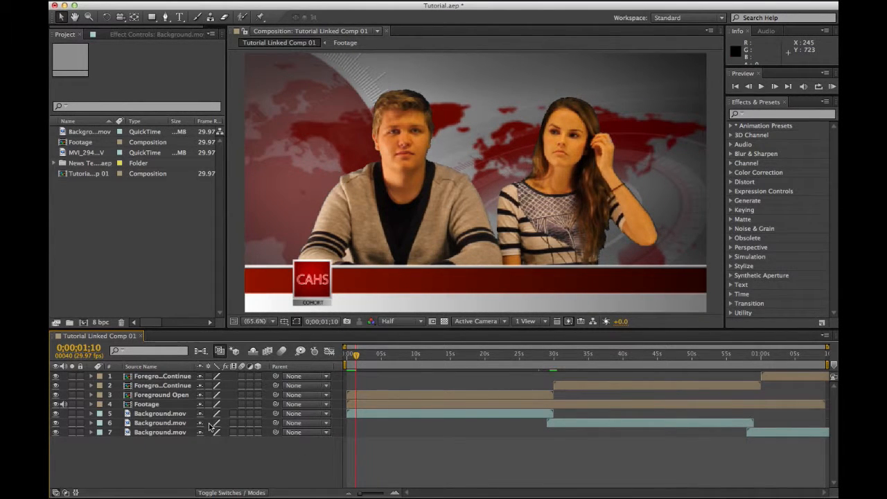
click(181, 18)
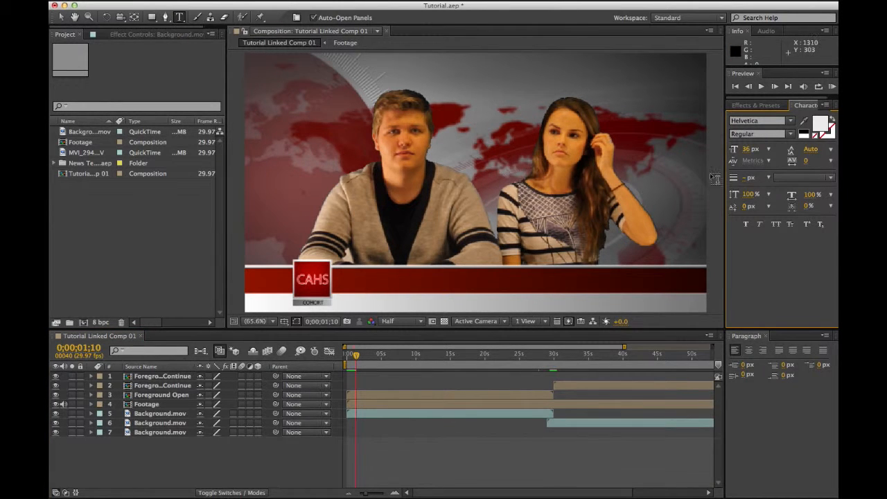
Step: Type the first presenter's name in capitals on the left of the red lower-third bar
click(344, 279)
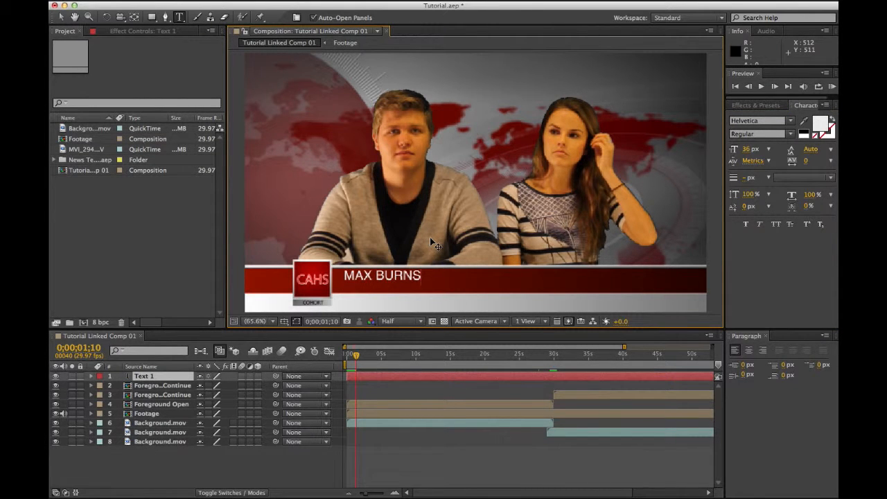
click(61, 16)
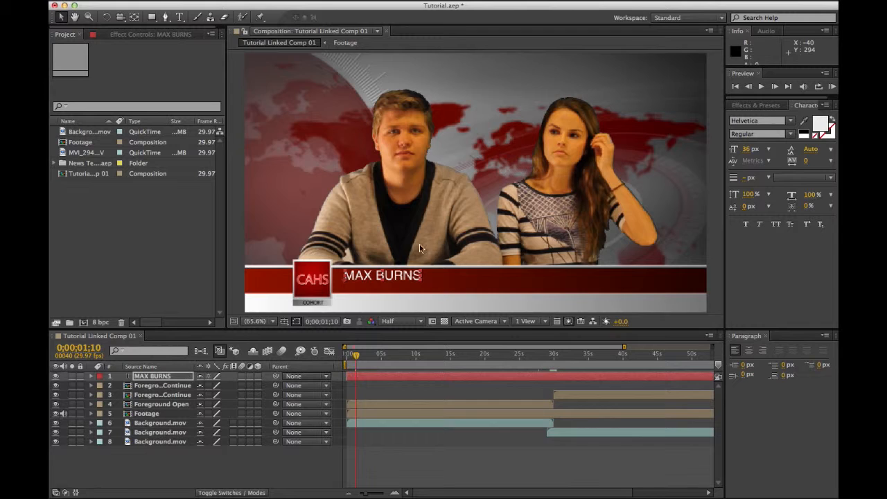
drag(407, 278, 418, 280)
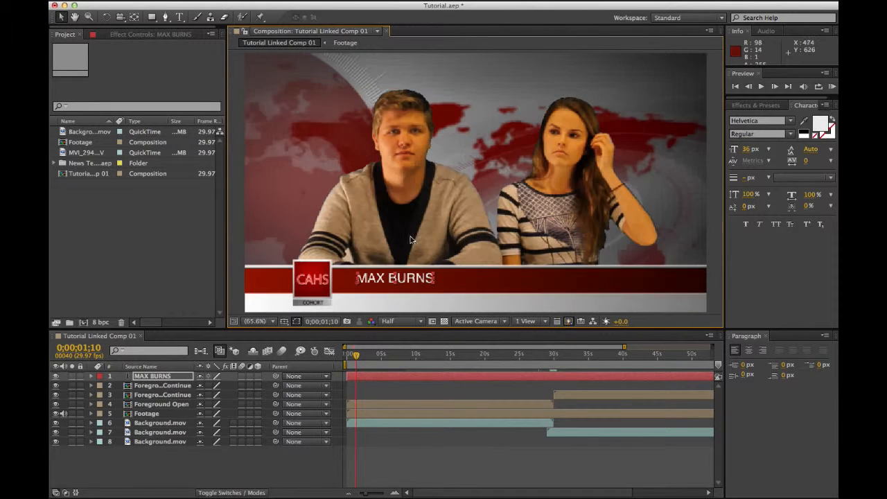
Step: Add a second text layer with the other presenter's name on the right of the bar
key(super+t)
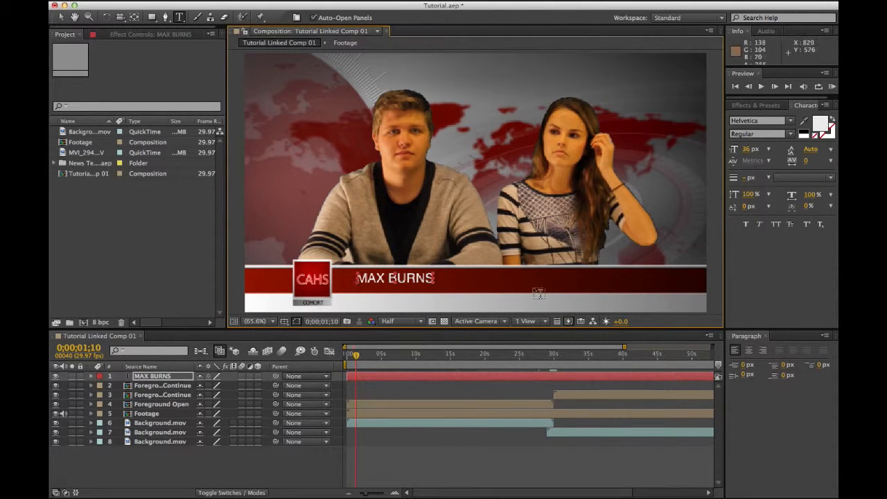
click(535, 276)
text(anna n)
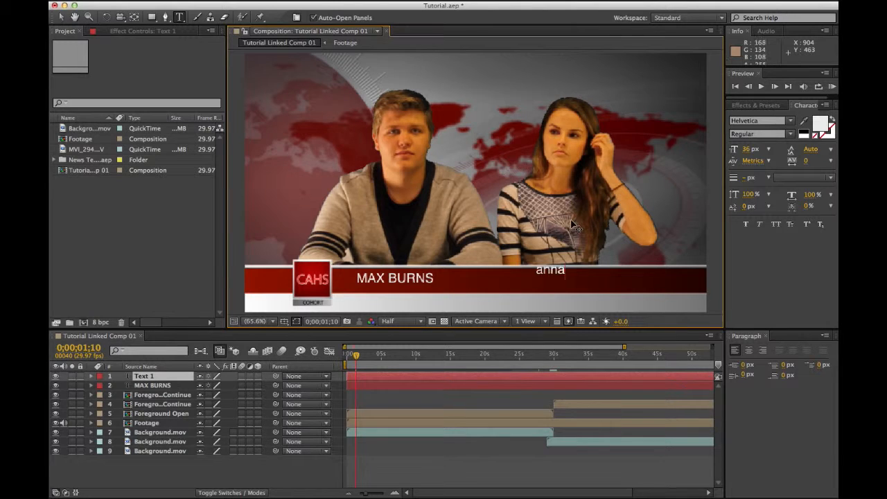
key(BackSpace)
key(BackSpace)
key(BackSpace)
key(BackSpace)
key(BackSpace)
key(BackSpace)
text(anna n)
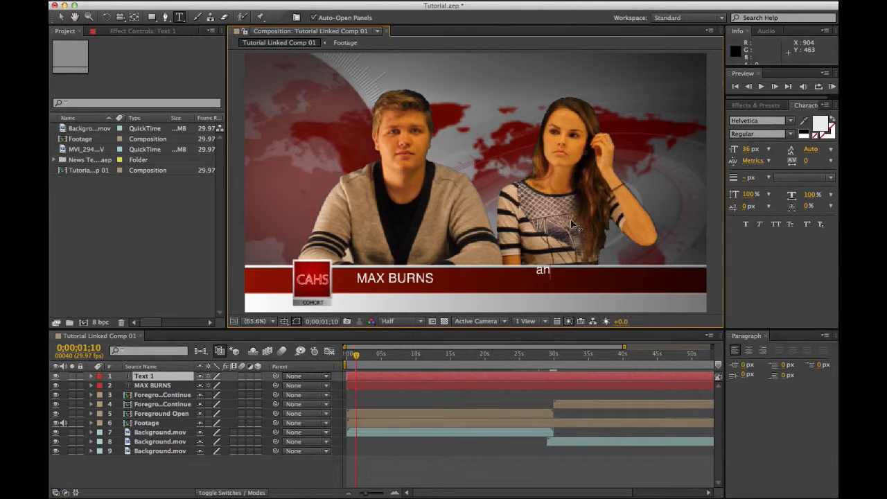
key(BackSpace)
key(BackSpace)
key(BackSpace)
key(BackSpace)
key(BackSpace)
key(BackSpace)
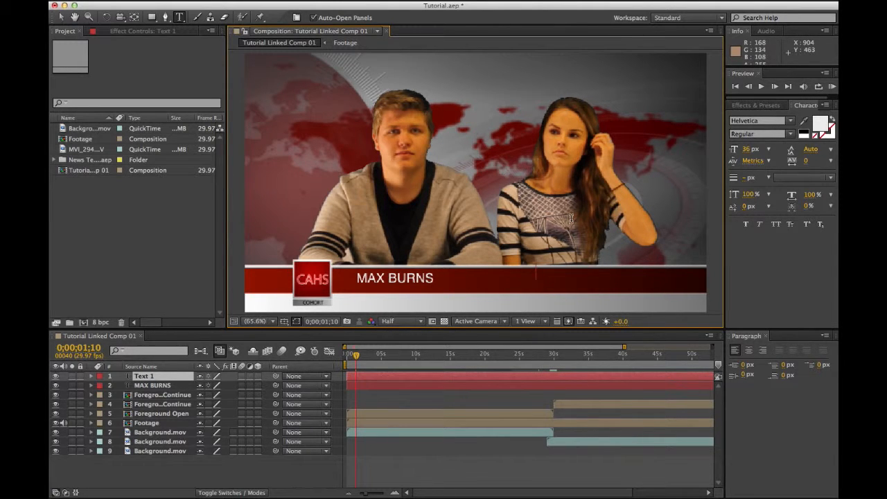
text(anan)
key(BackSpace)
text(n)
key(BackSpace)
key(BackSpace)
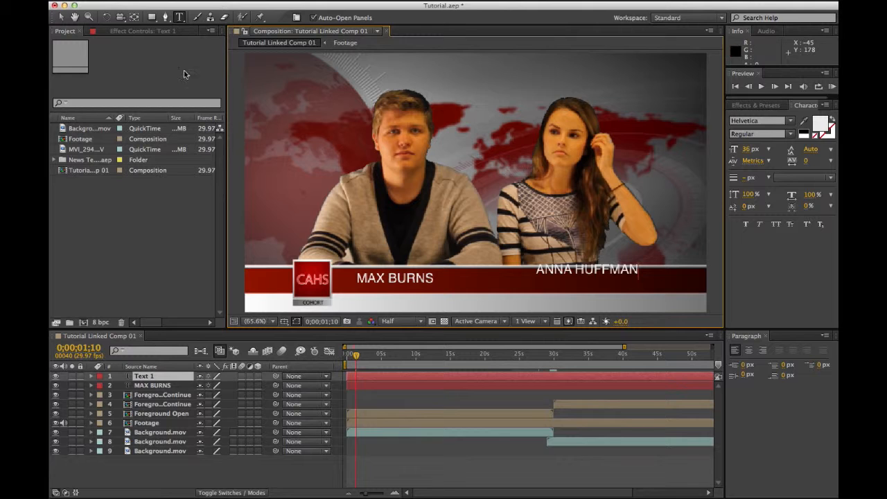
click(62, 18)
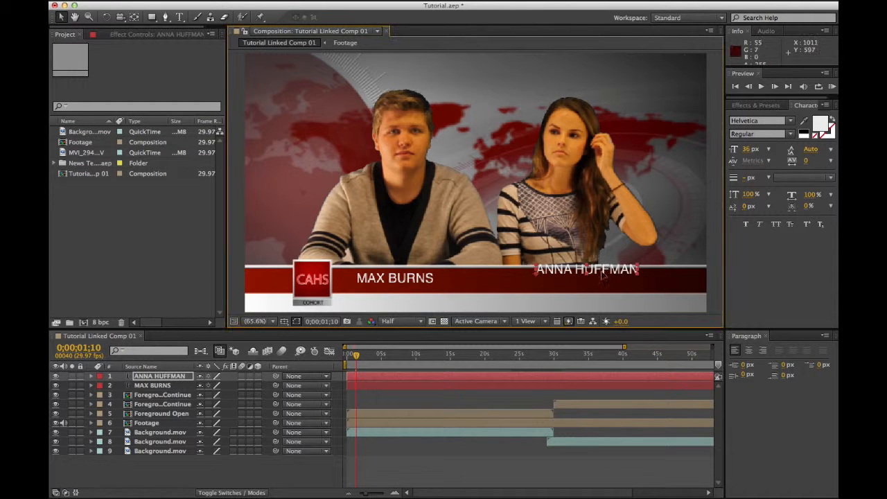
Step: Align the second name on the same line as the first inside the red bar
drag(612, 271, 590, 278)
key(Down)
key(Down)
key(Down)
key(Right)
key(Right)
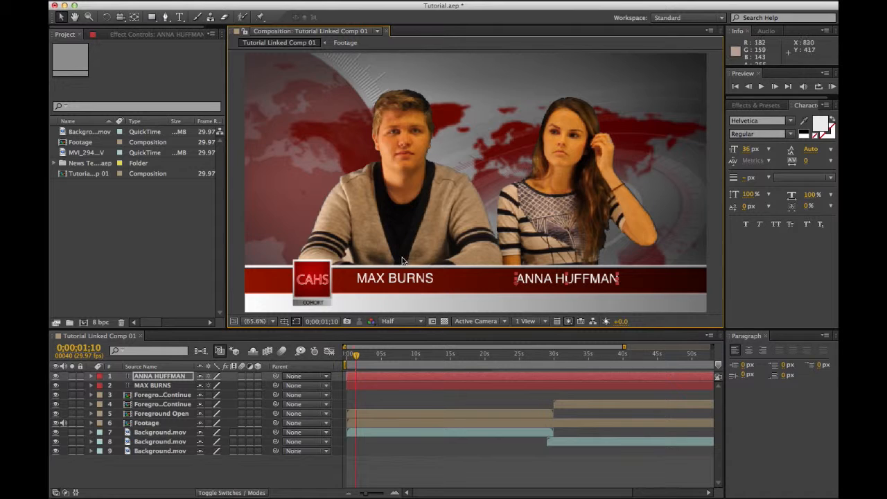
click(438, 460)
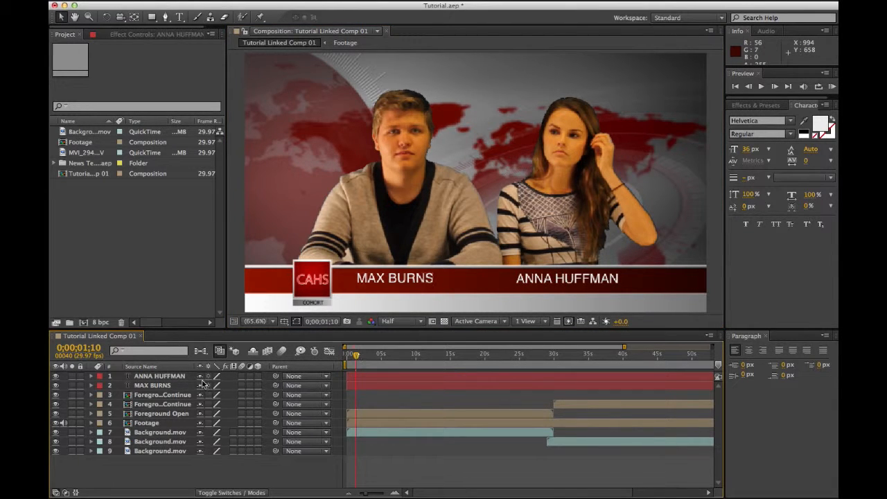
click(158, 385)
Step: Keyframe both name layers' Opacity from 0% at the start to 100% later
shift+click(161, 376)
key(t)
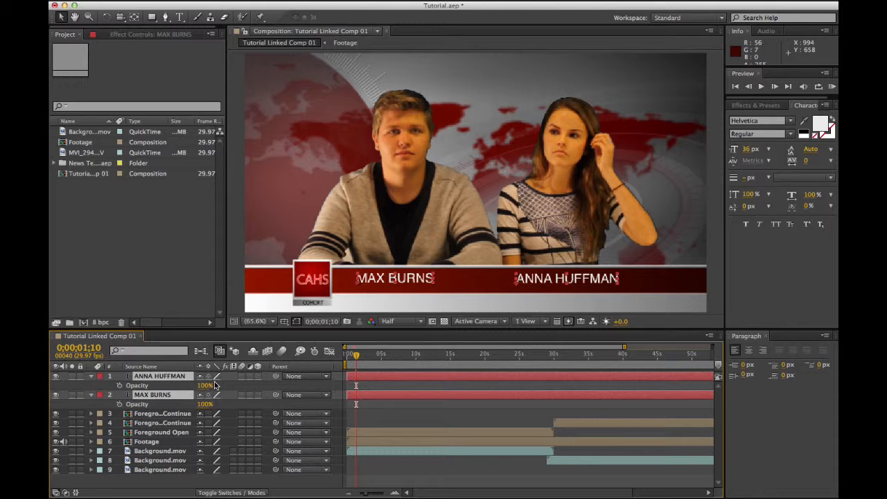
drag(207, 390, 167, 389)
click(120, 386)
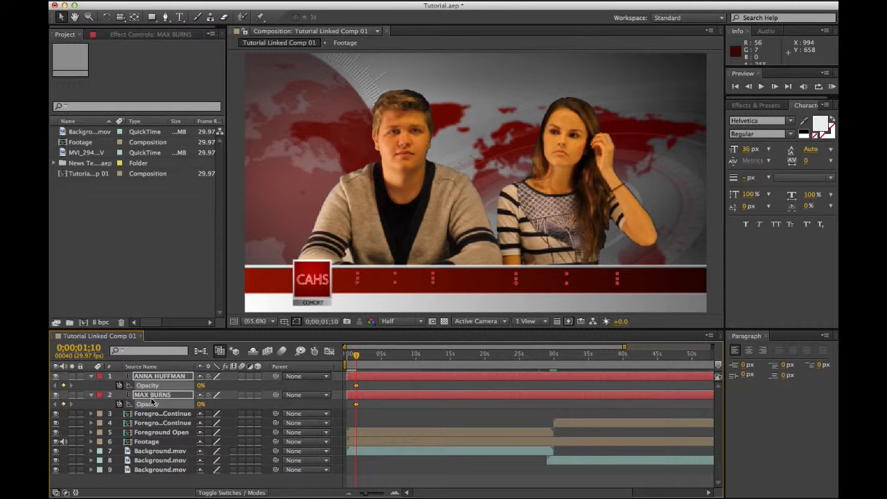
key(space)
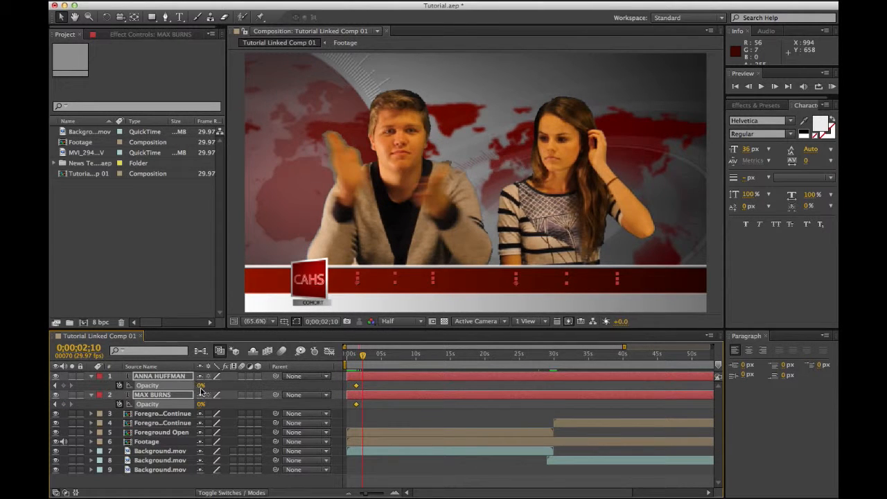
drag(201, 390, 476, 378)
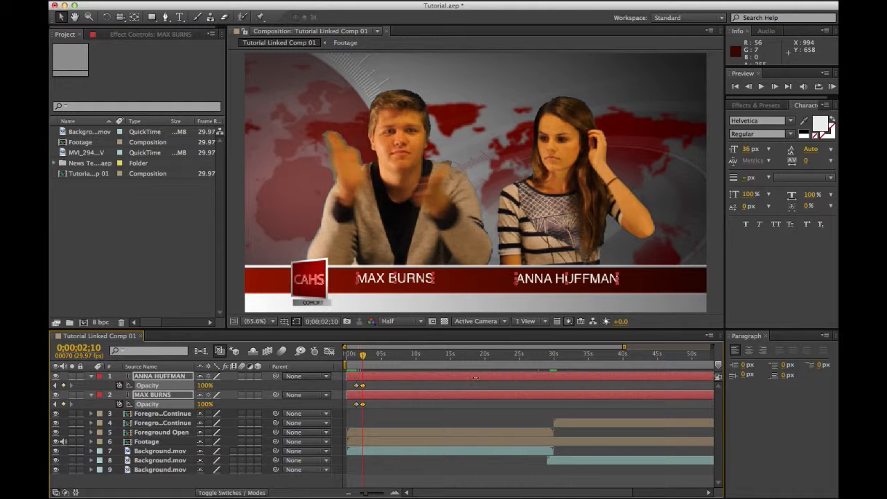
click(92, 375)
click(382, 407)
drag(362, 360, 354, 362)
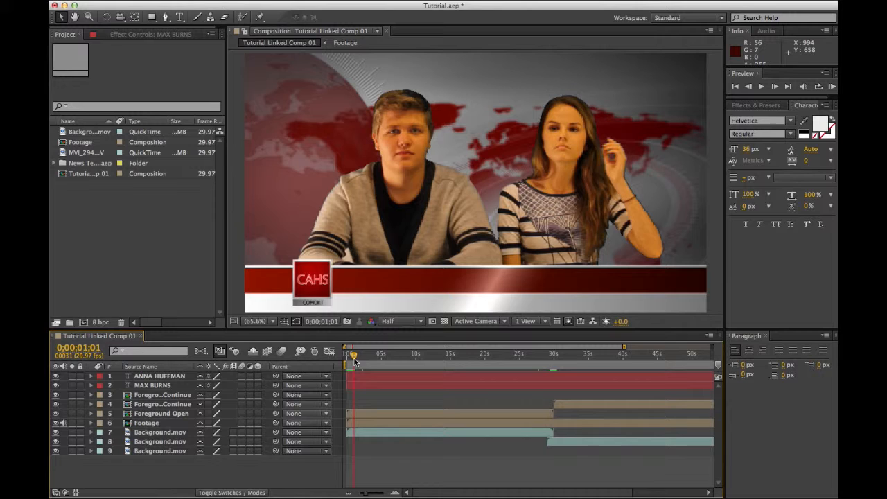
key(space)
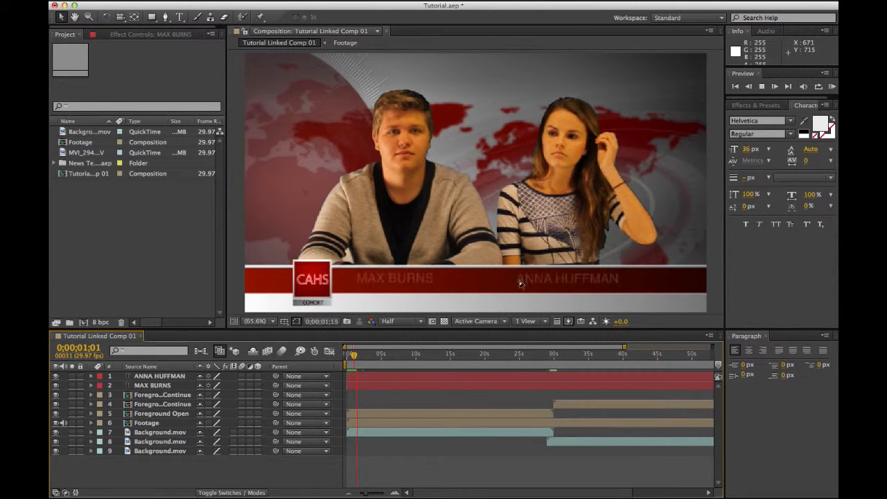
Step: Shift all four opacity keyframes earlier so the fade starts at the comp's first frame
click(157, 378)
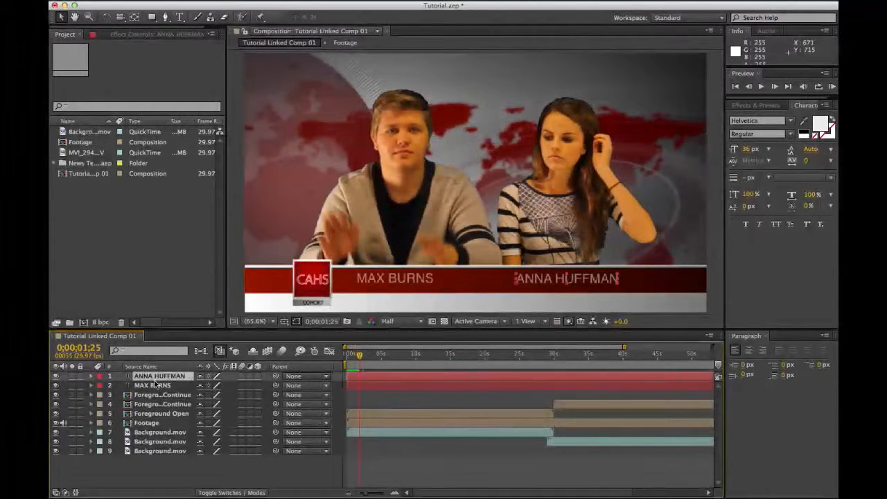
shift+click(153, 386)
key(t)
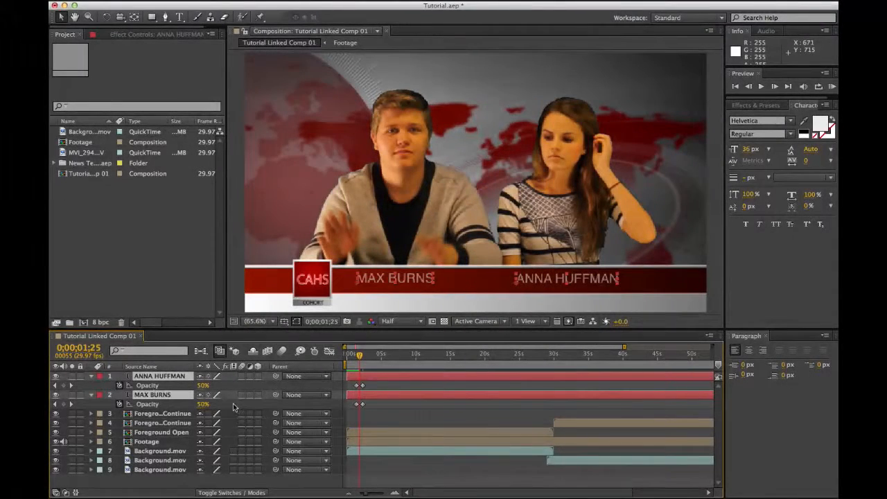
drag(373, 382, 355, 404)
drag(359, 356, 252, 377)
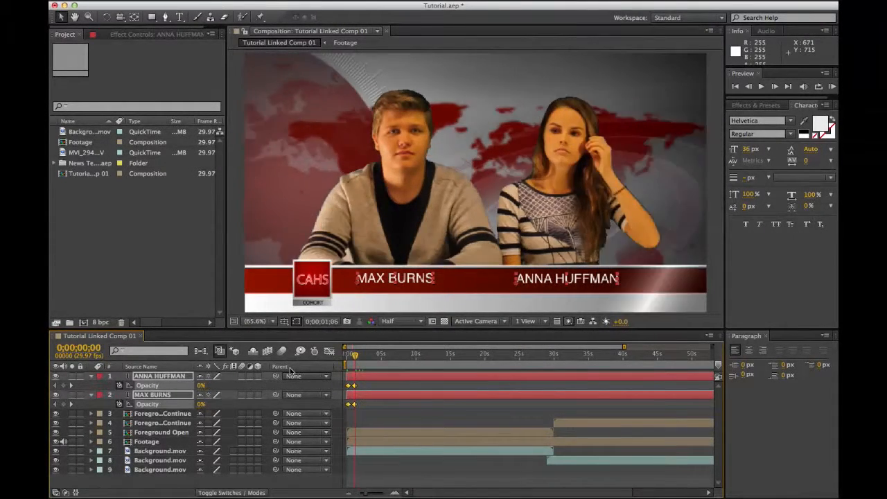
Step: Preview the names fading in around 2 seconds, then save Tutorial.aep
click(91, 377)
click(171, 469)
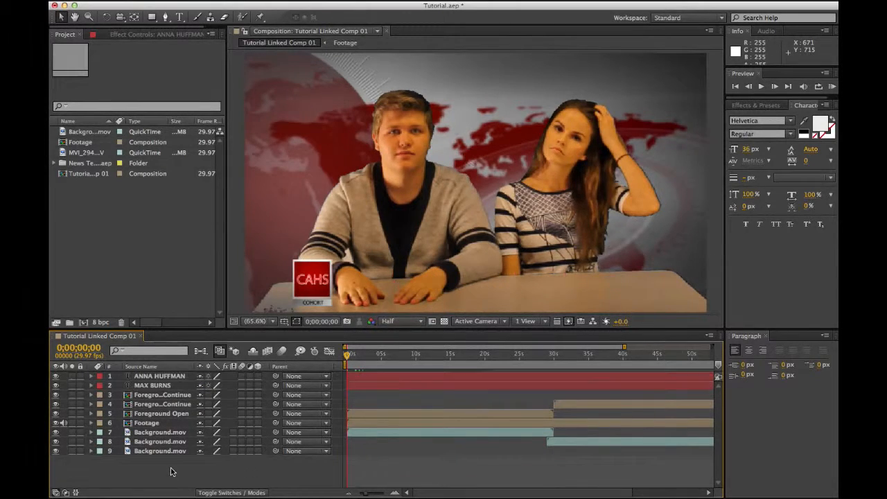
key(space)
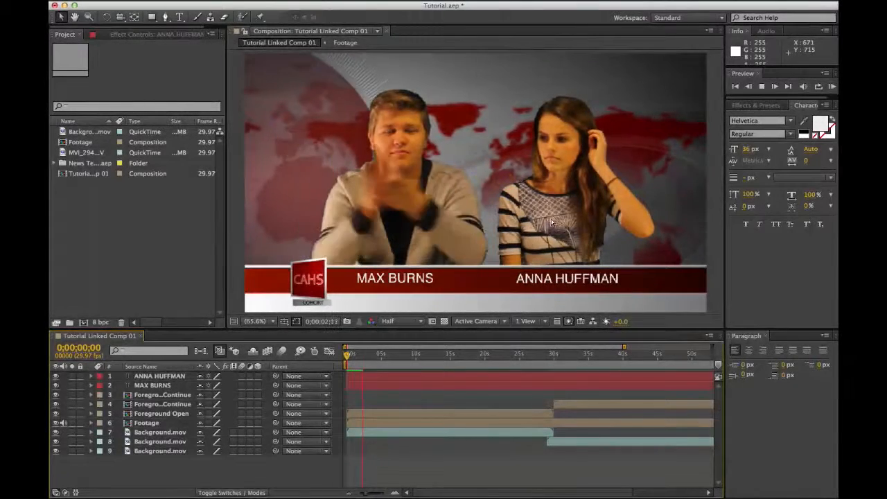
drag(346, 350, 329, 356)
key(super+s)
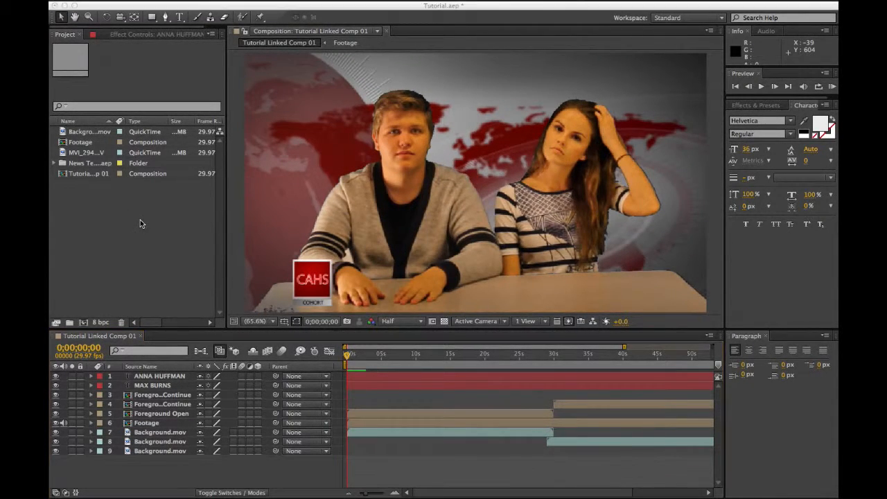